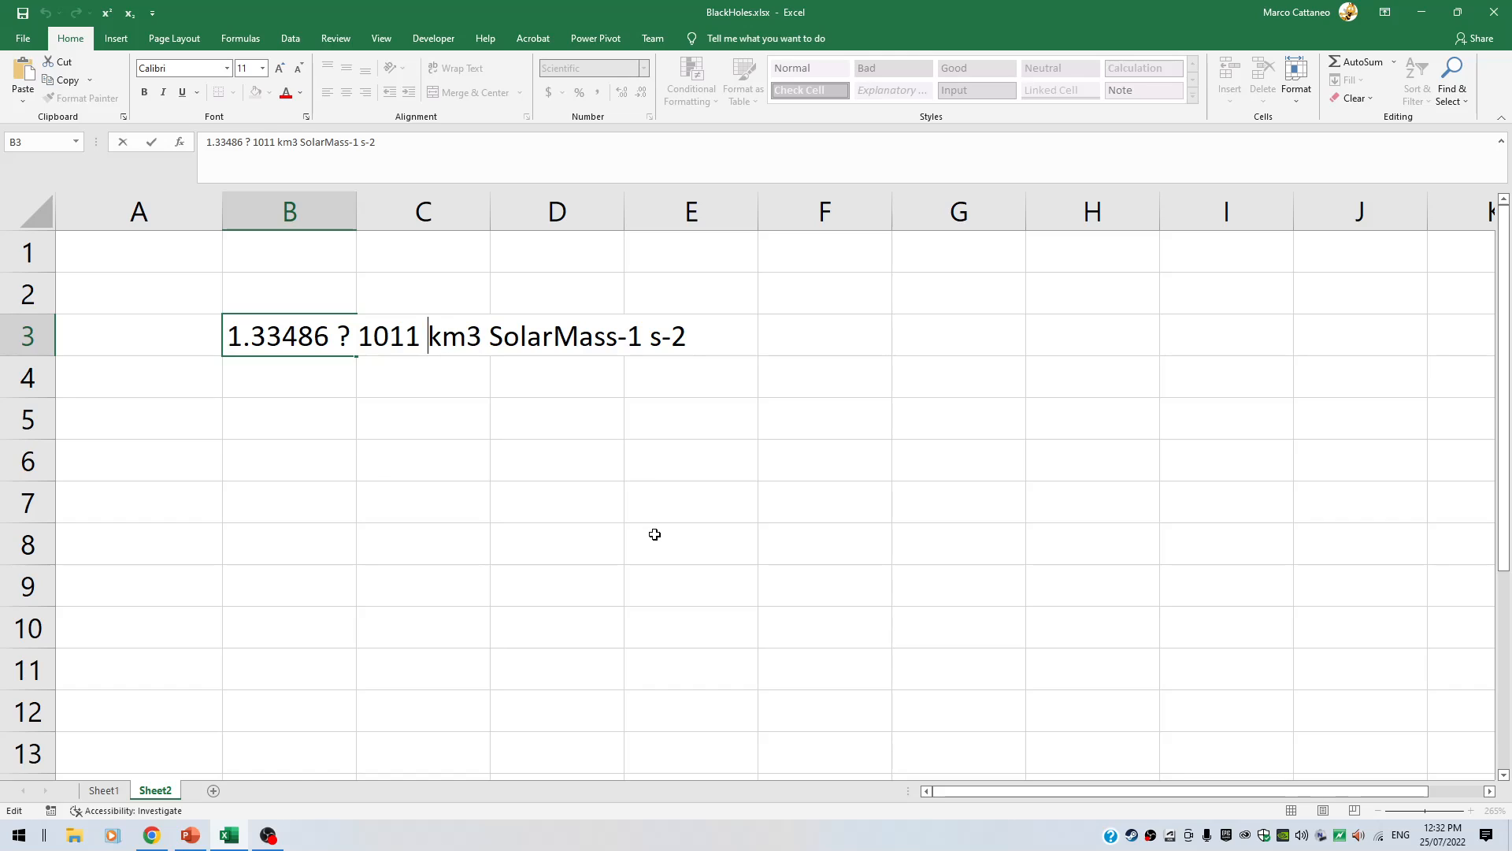
Move the unit text "km3 SolarMass-1 s-2" out of cell B3 into cell C3
key("shift+End")
key("ctrl+c")
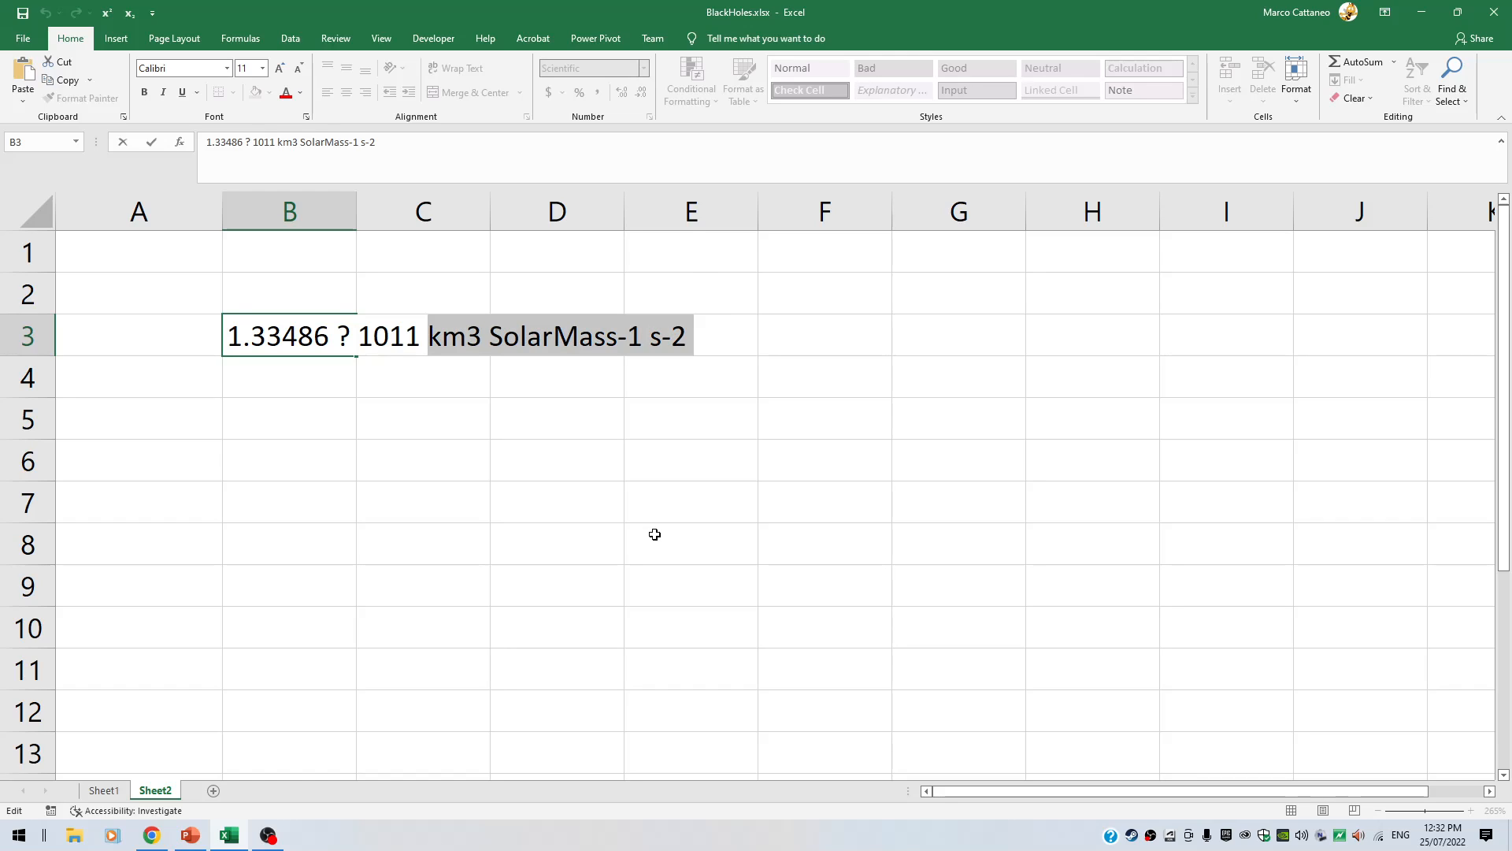
key("Delete")
key("Return")
key("Up")
key("Right")
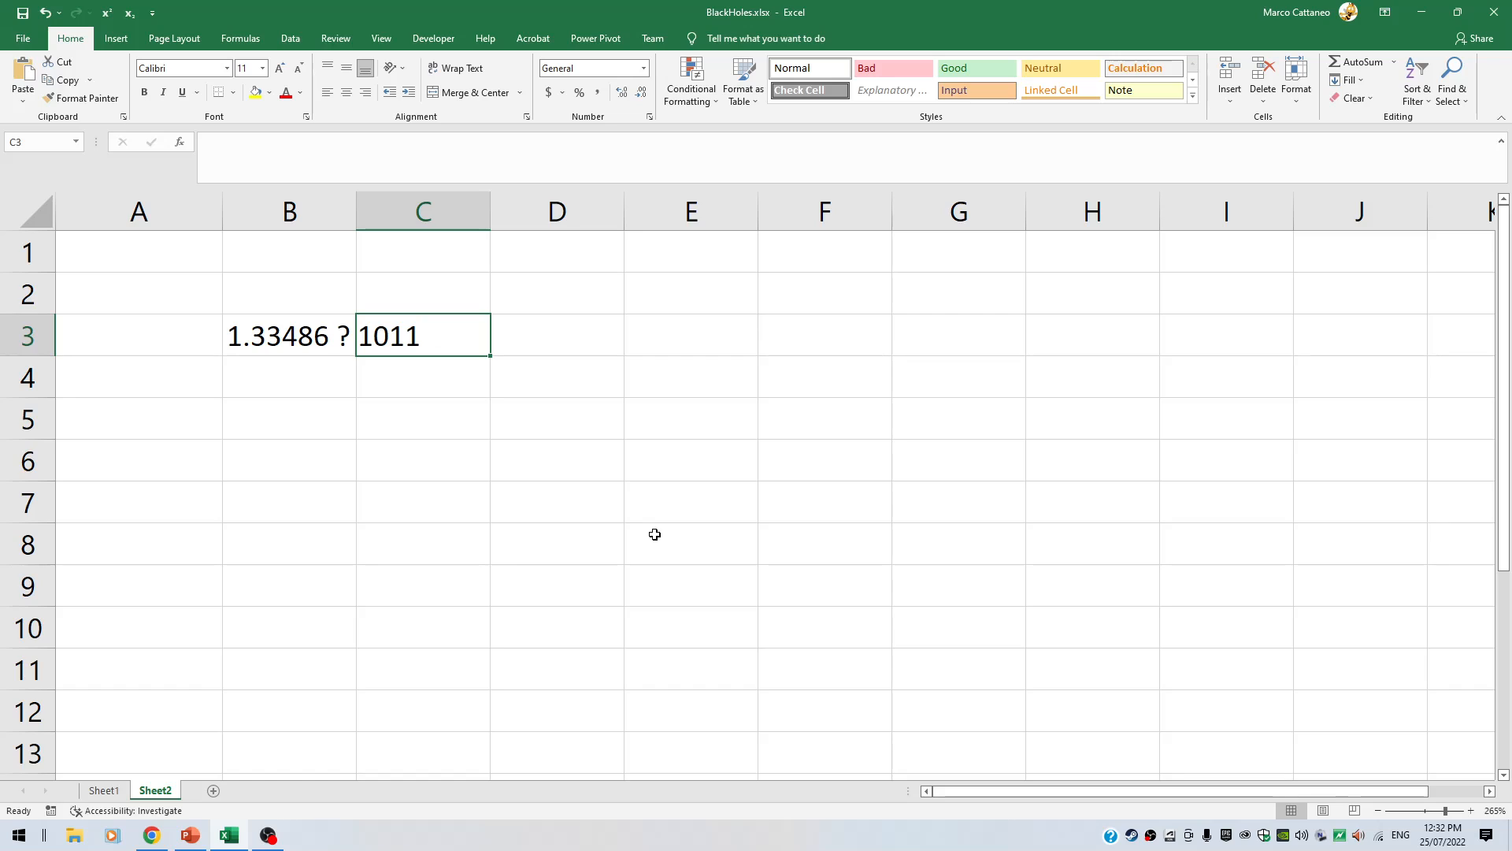
key("ctrl+v")
Rewrite the remaining text in cell B3 as the number 1.33486E11
key("Left")
key("F2")
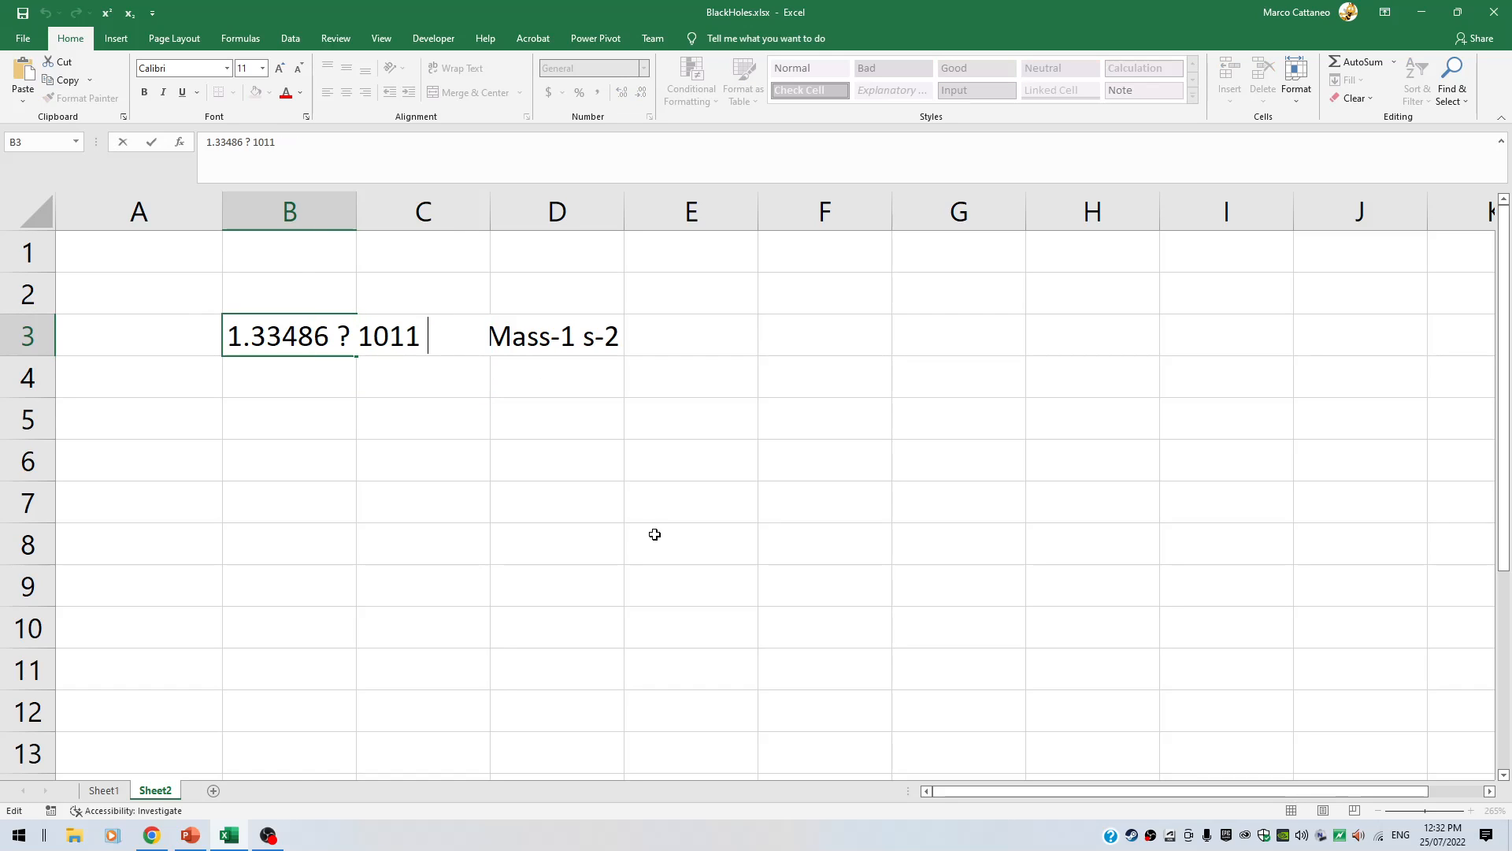
key("Left")
key("Left")
key("Left")
key("Left")
key("Right")
key("Right")
key("Right")
key("Right")
key("Left")
key("Left")
key("Left")
key("Left")
key("Left")
key("Left")
key("Left")
key("Left")
key("Right")
type("E11")
key("Delete")
key("Delete")
key("Delete")
key("Delete")
key("Delete")
key("Delete")
key("Delete")
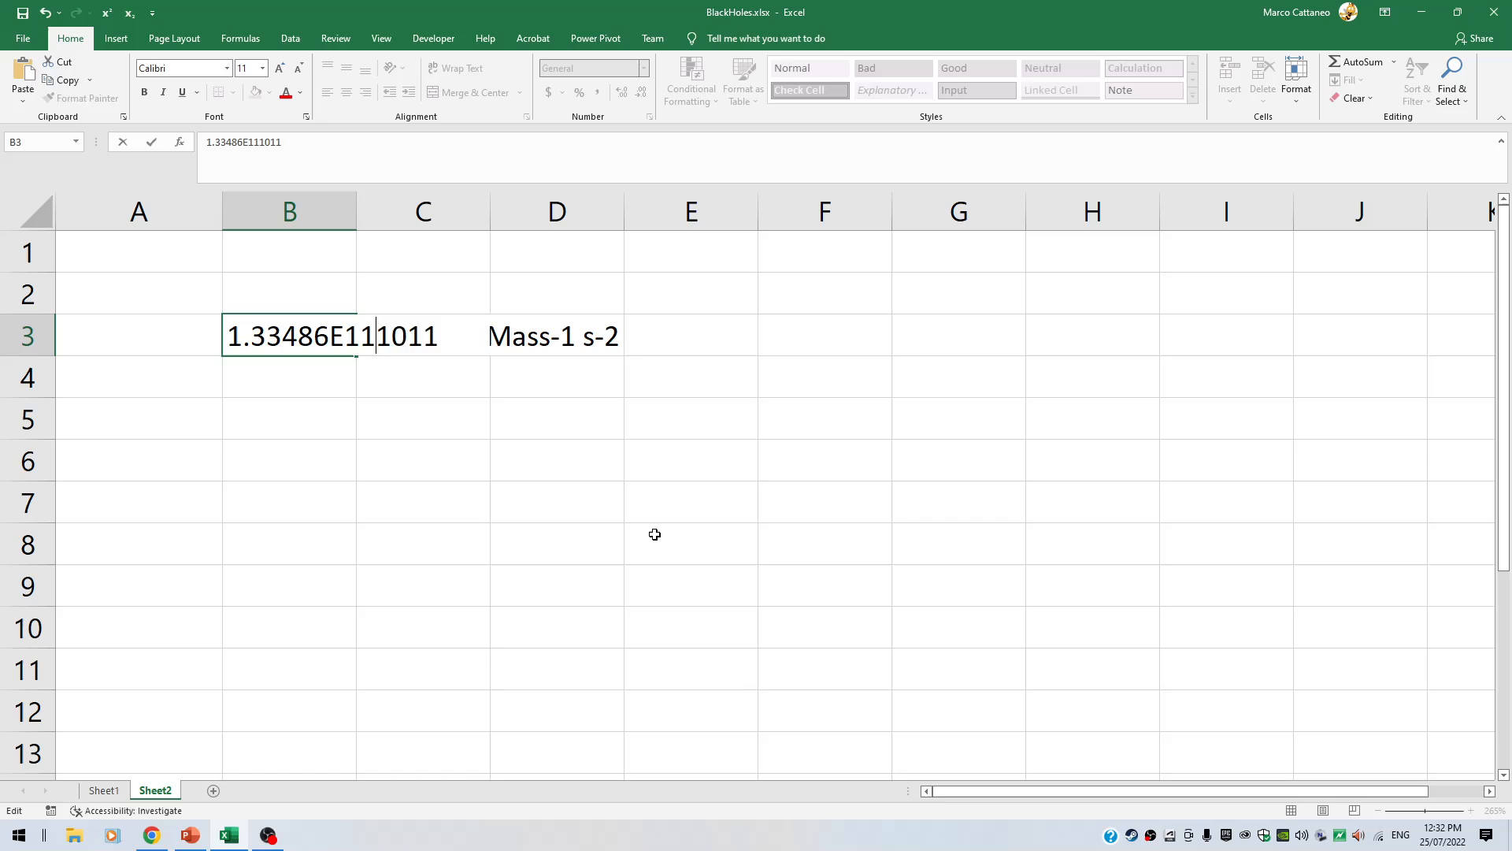
key("Return")
Label cell A3 as G and cell A4 as C
key("Left")
key("Up")
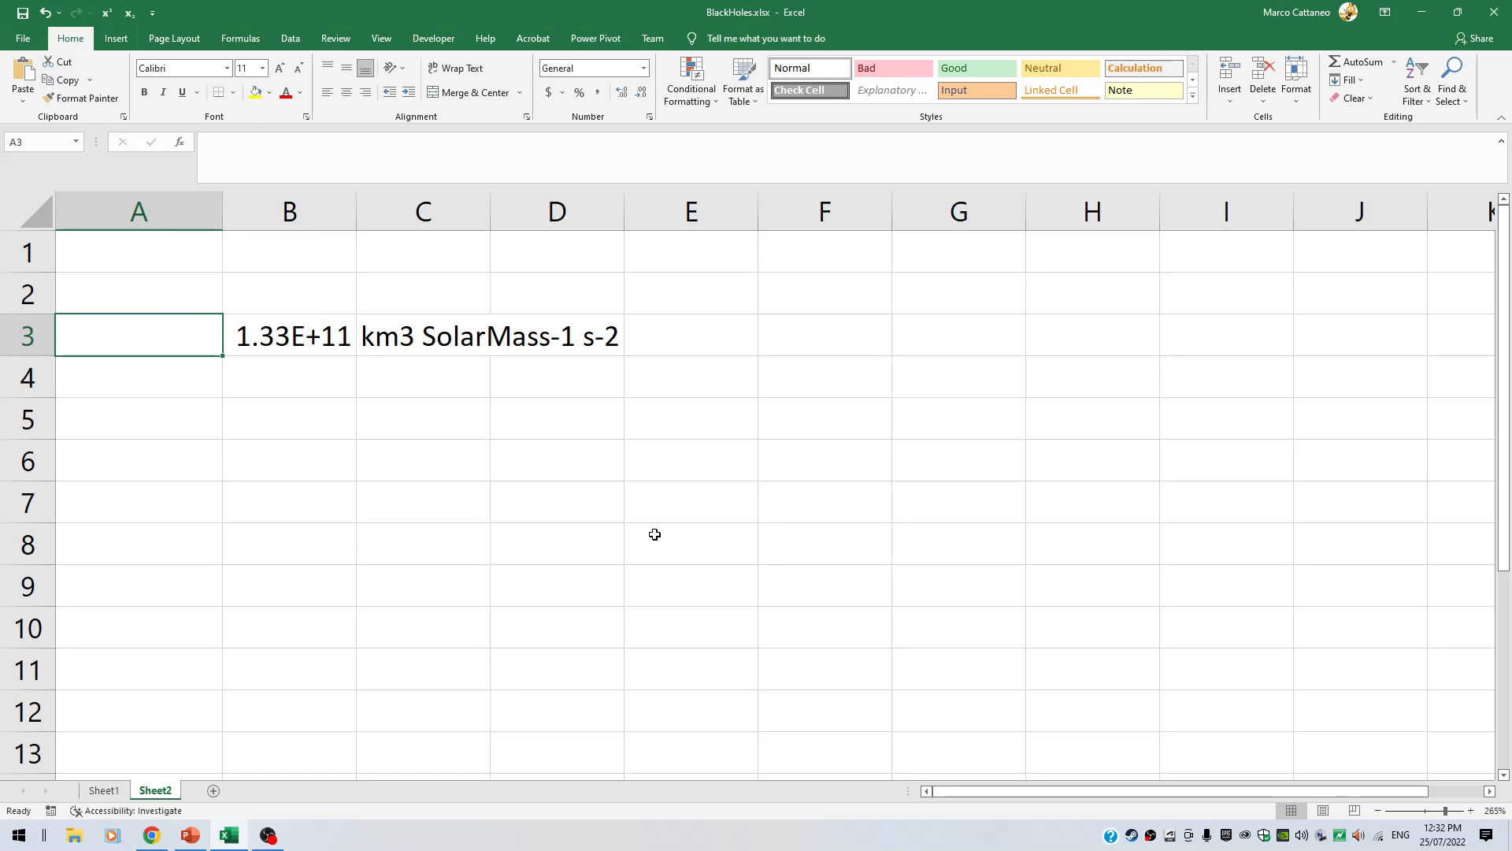
type("G")
key("Return")
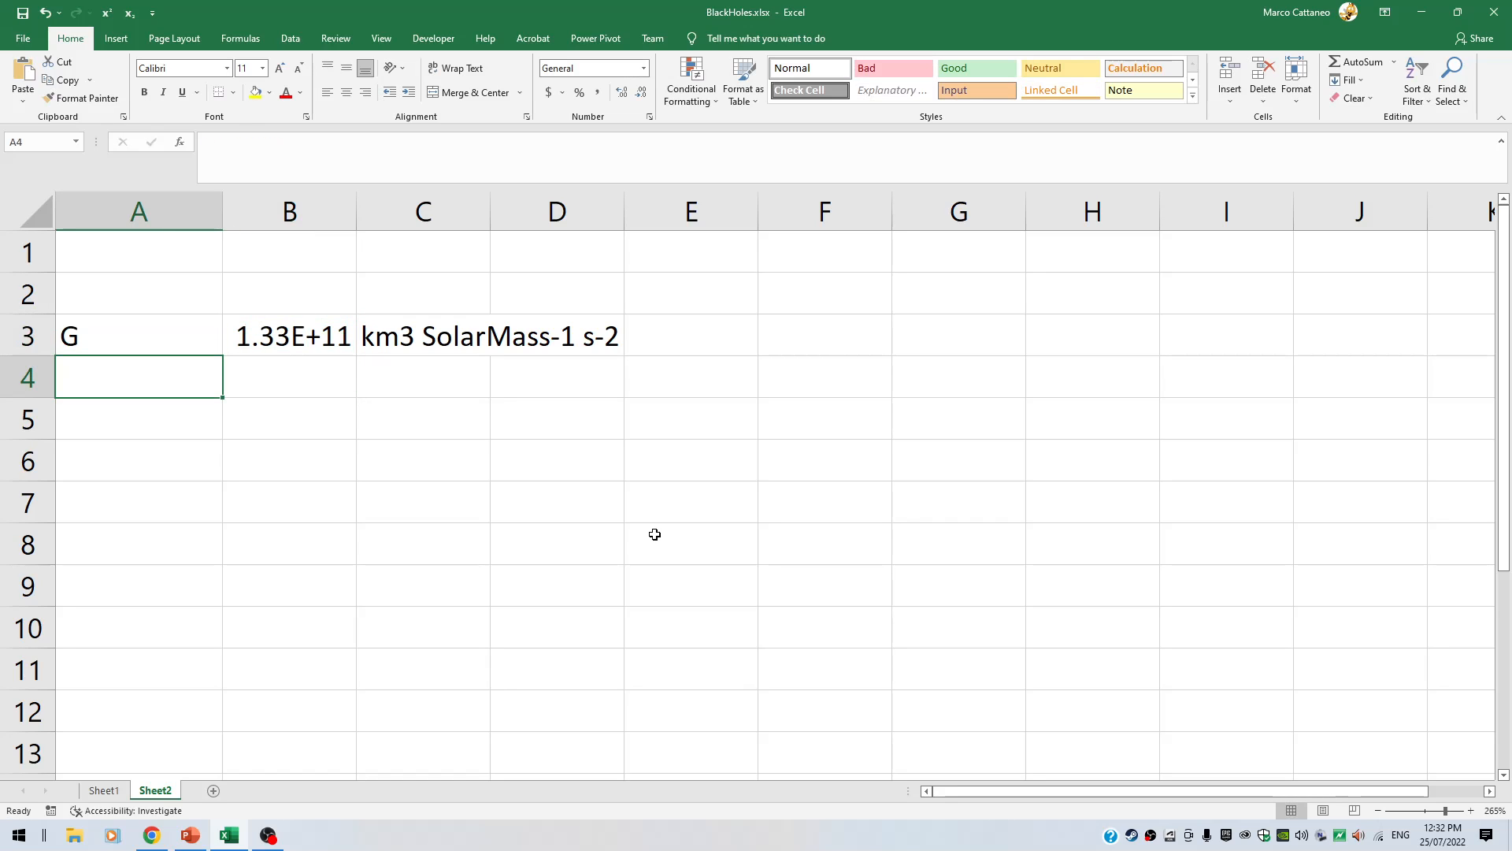
type("C")
key("Return")
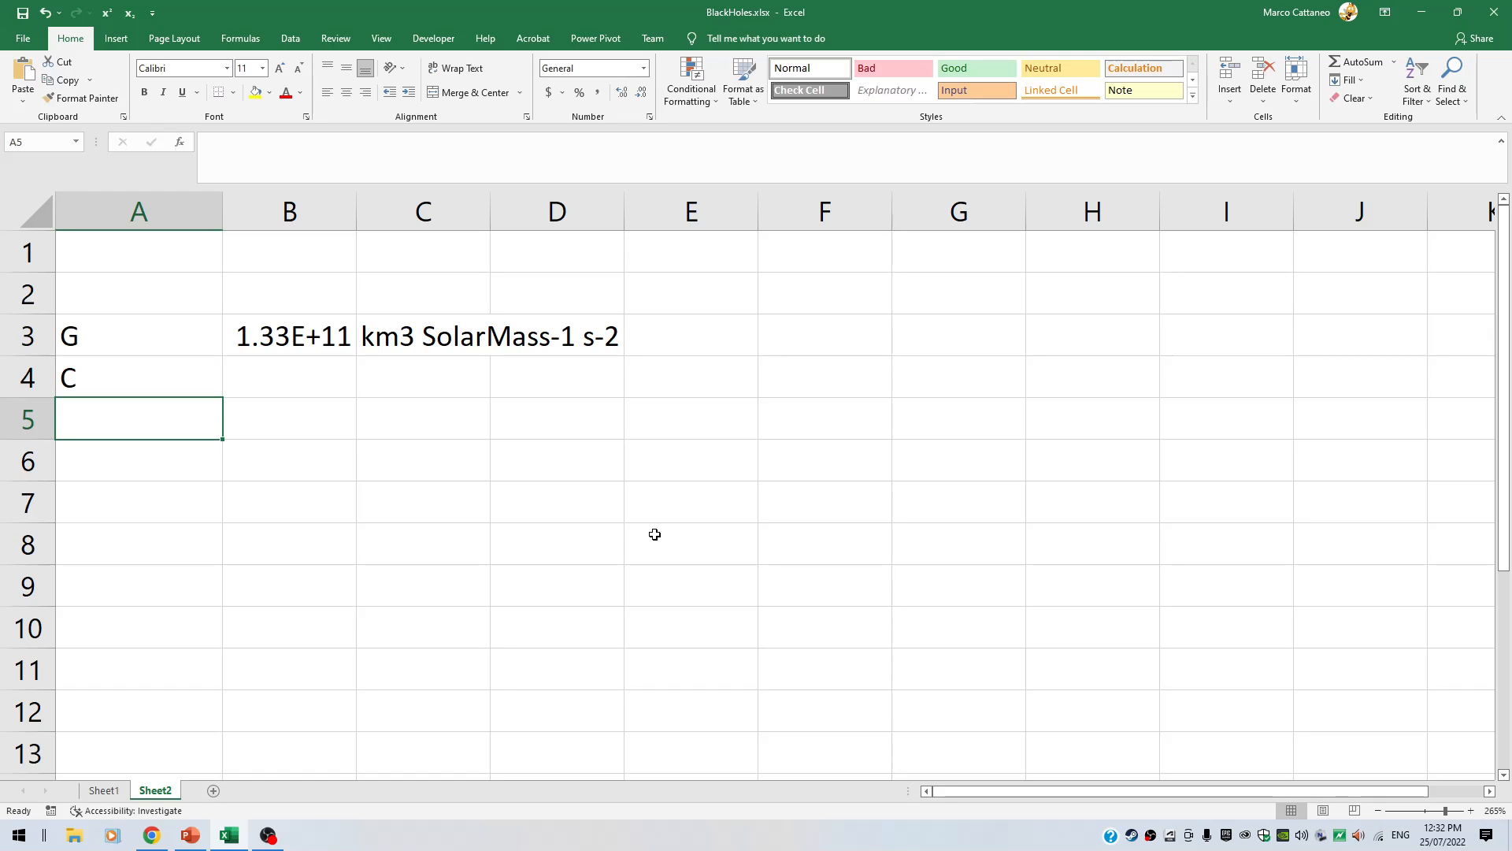
Enter 25000000 in cell B4 as the value for C
key("Up")
key("Right")
type("25")
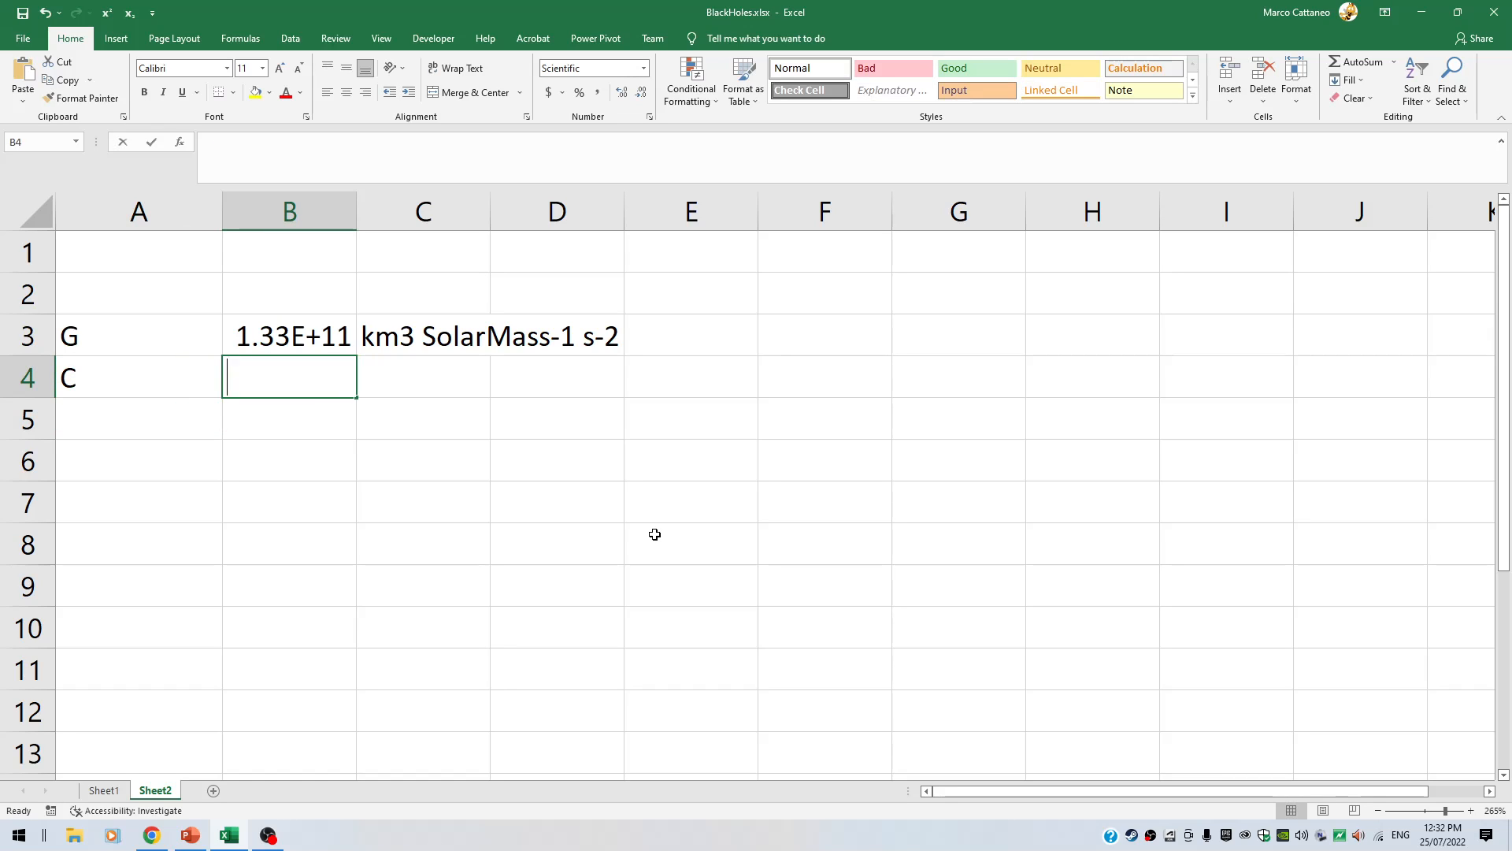
type("000000")
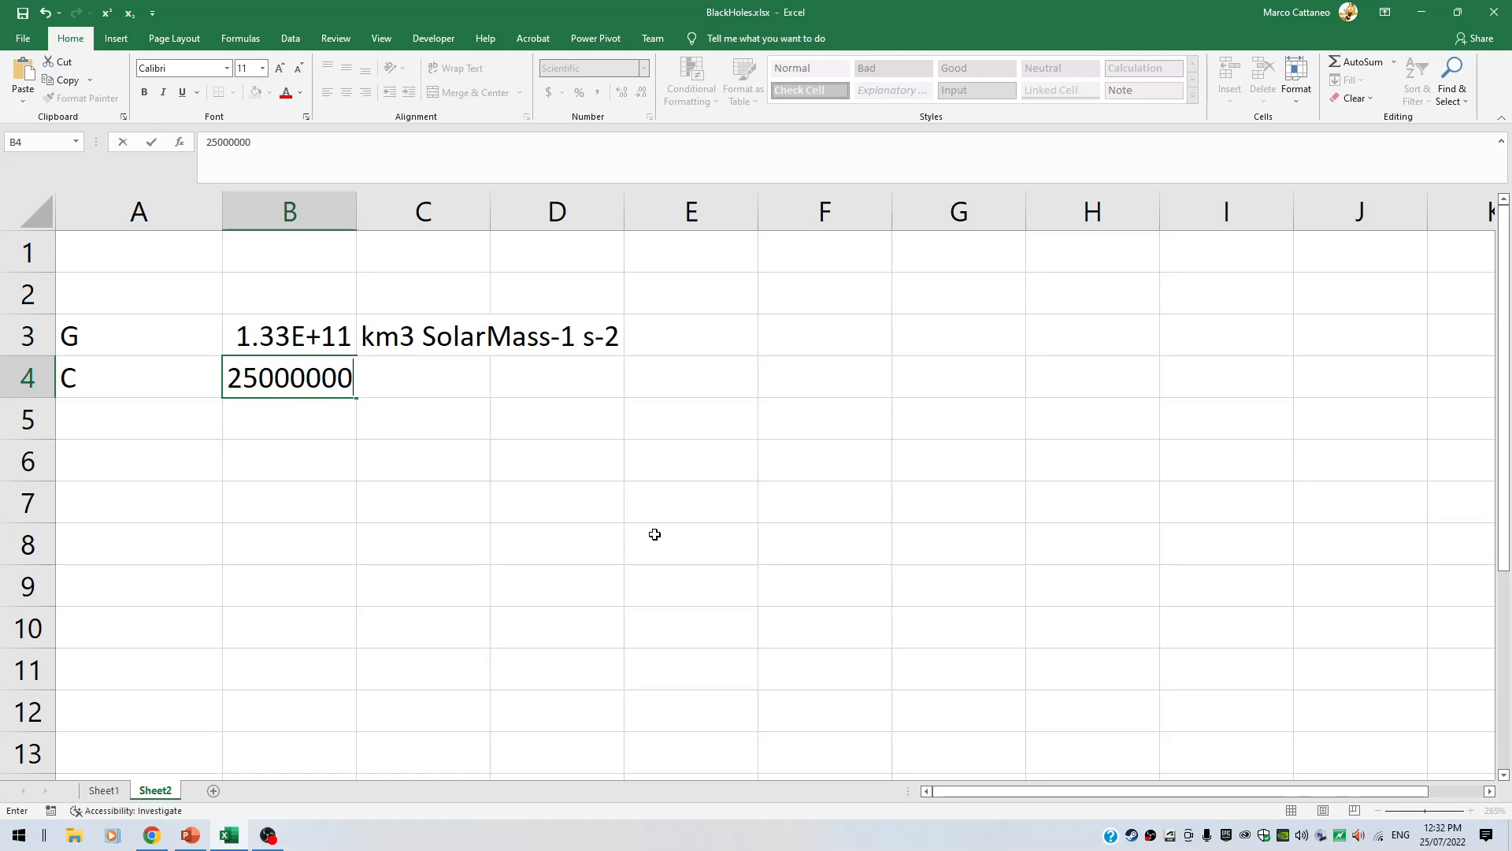
key("Return")
Enter the unit km in cell C4, removing the autocompleted remainder of the unit text
key("Up")
key("Right")
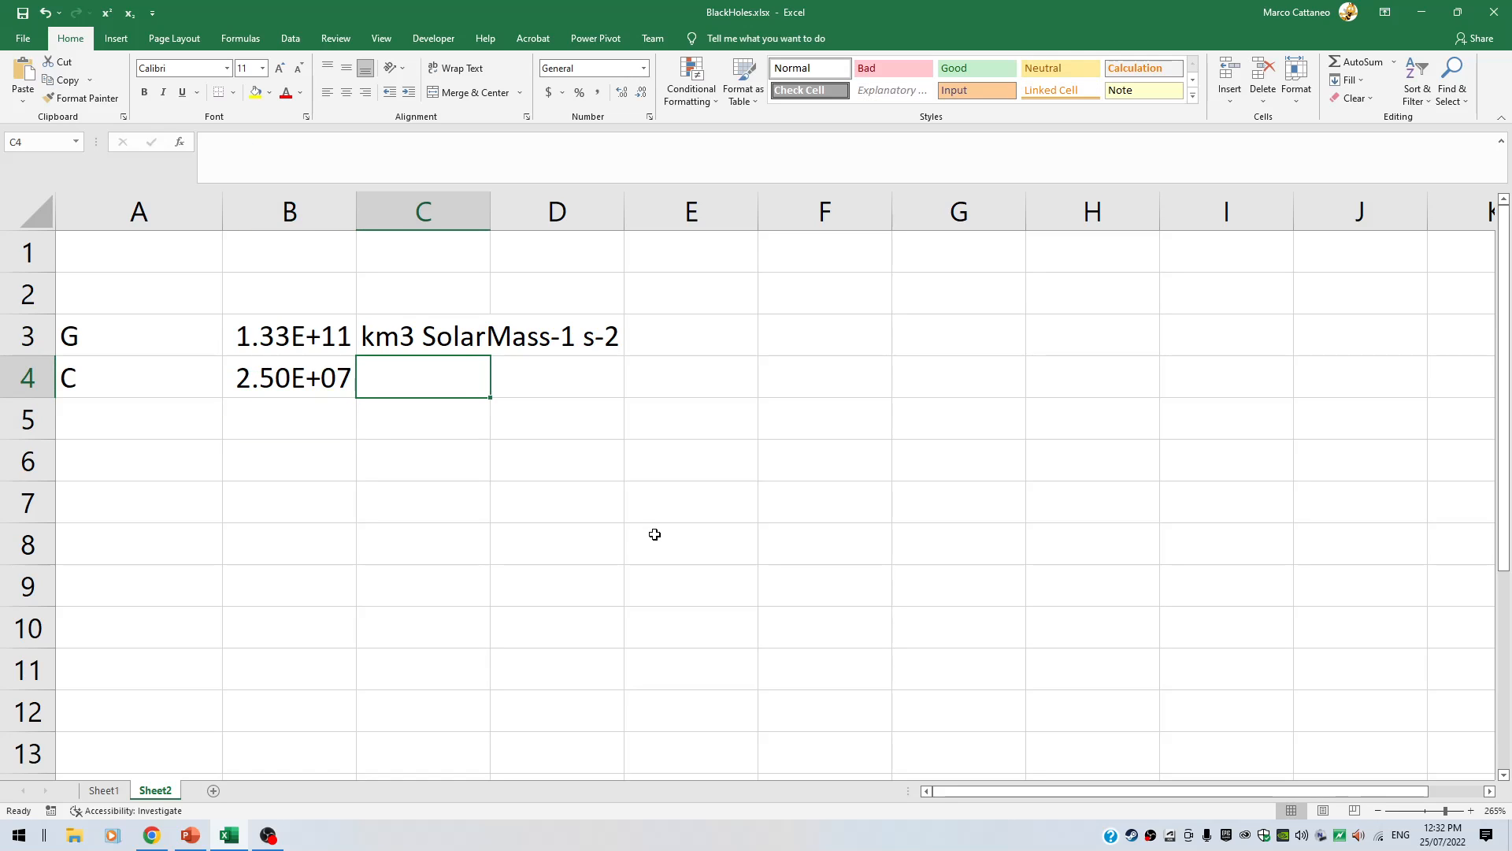
type("km")
key("Return")
key("Up")
key("F2")
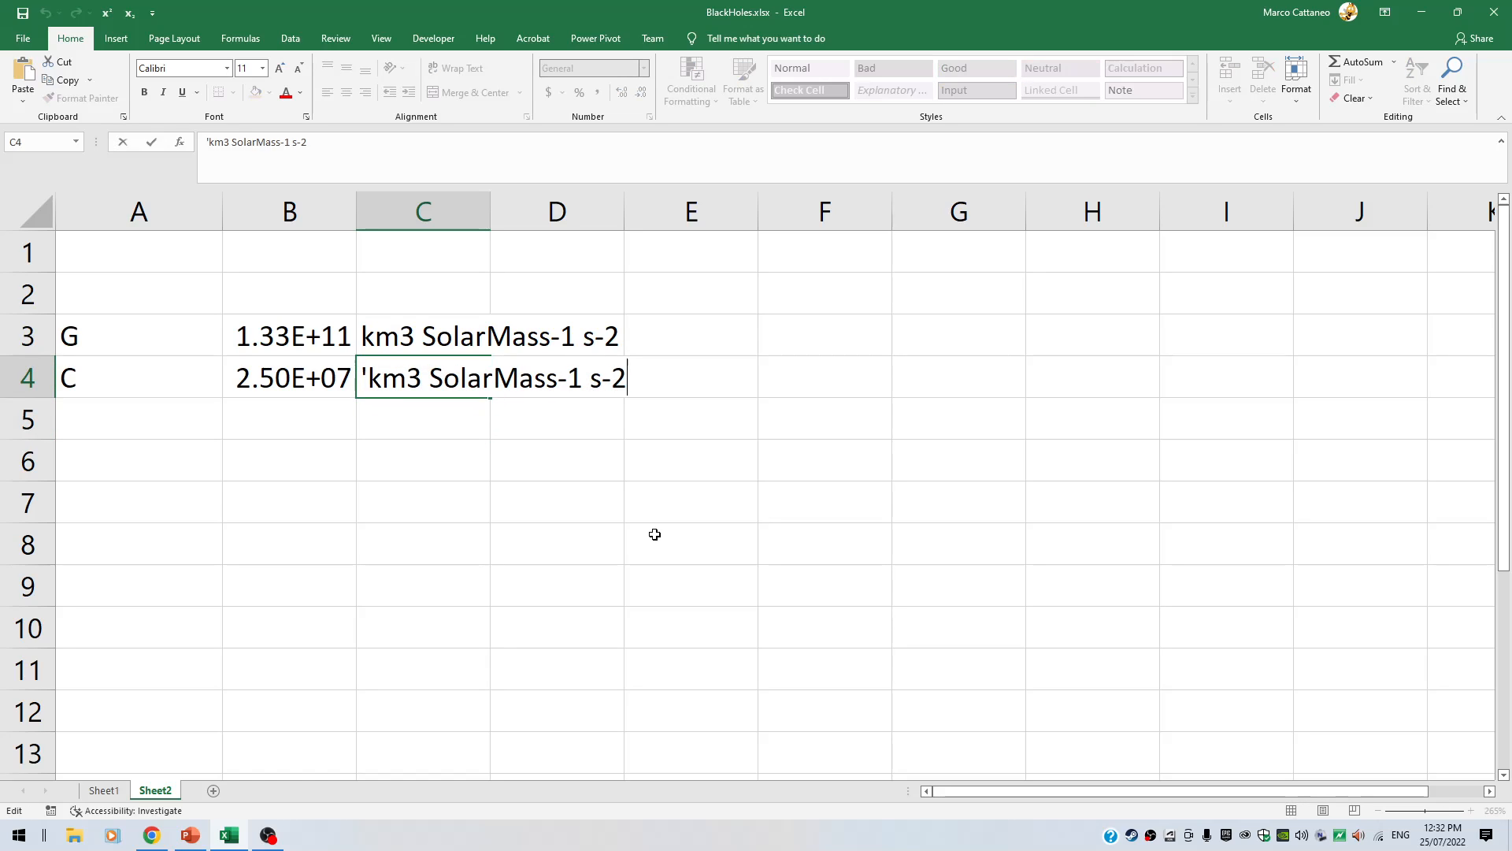
key("BackSpace")
key("BackSpace")
key("BackSpace")
key("BackSpace")
key("BackSpace")
key("BackSpace")
key("BackSpace")
key("BackSpace")
key("BackSpace")
key("BackSpace")
key("BackSpace")
key("BackSpace")
key("BackSpace")
key("BackSpace")
key("BackSpace")
key("BackSpace")
key("BackSpace")
key("Return")
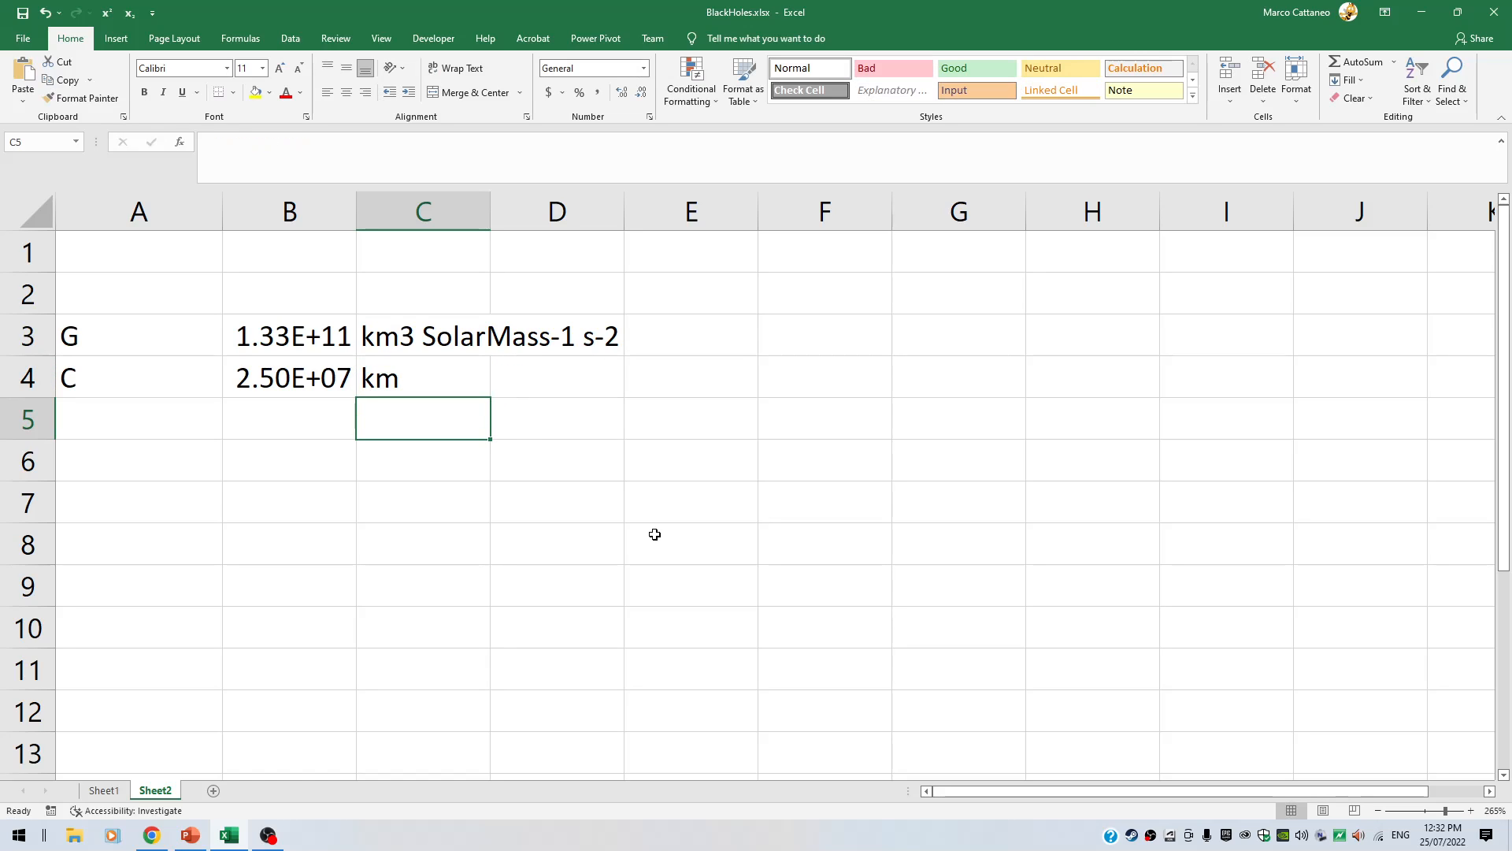
Label cell A5 as P and enter 30 as its value in cell B5
key("Left")
key("Left")
type("P")
key("Return")
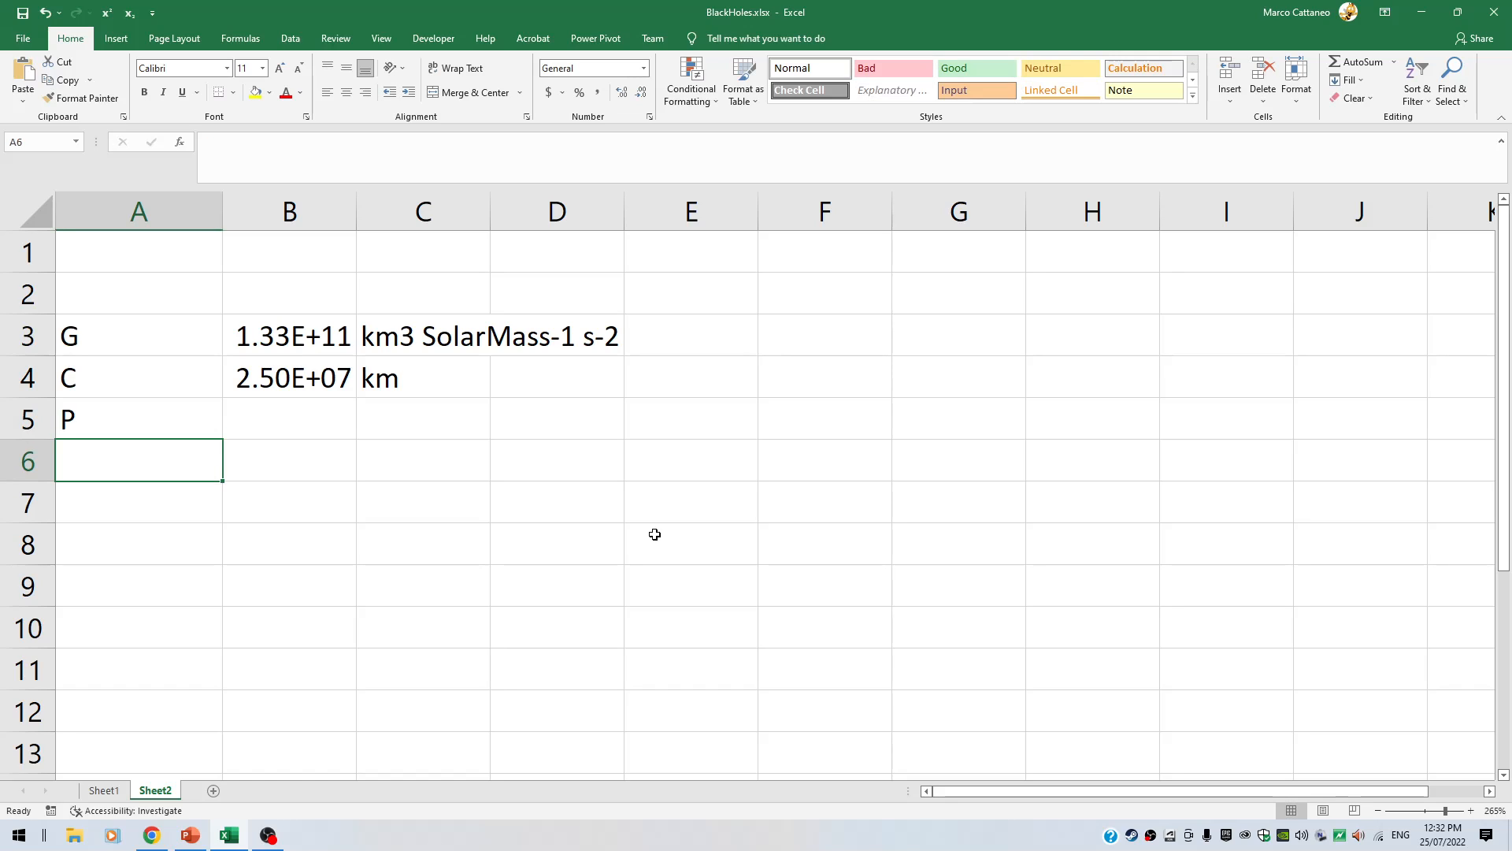
key("Up")
key("Right")
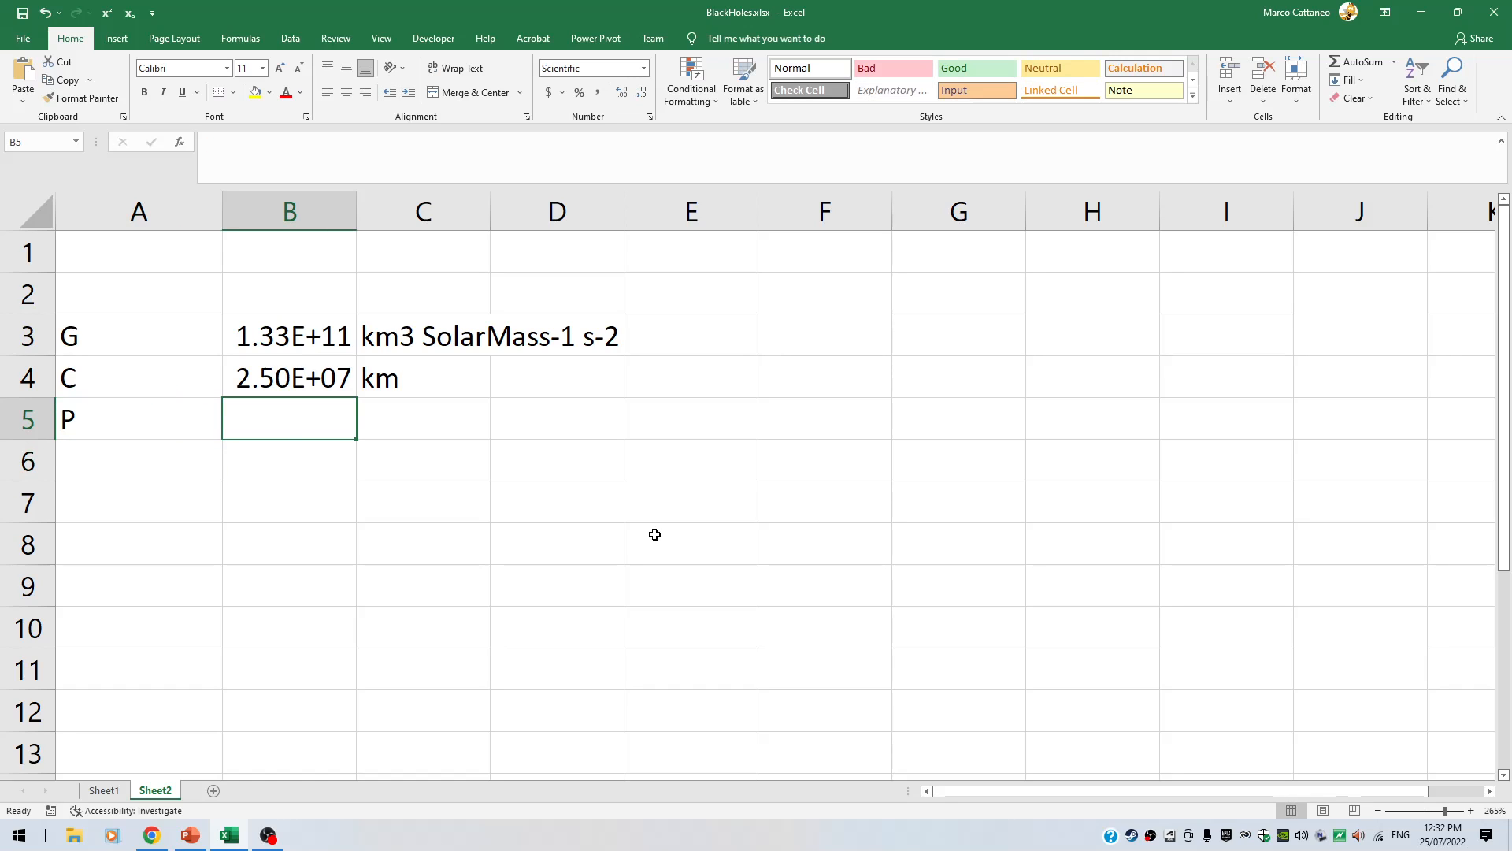
type("30")
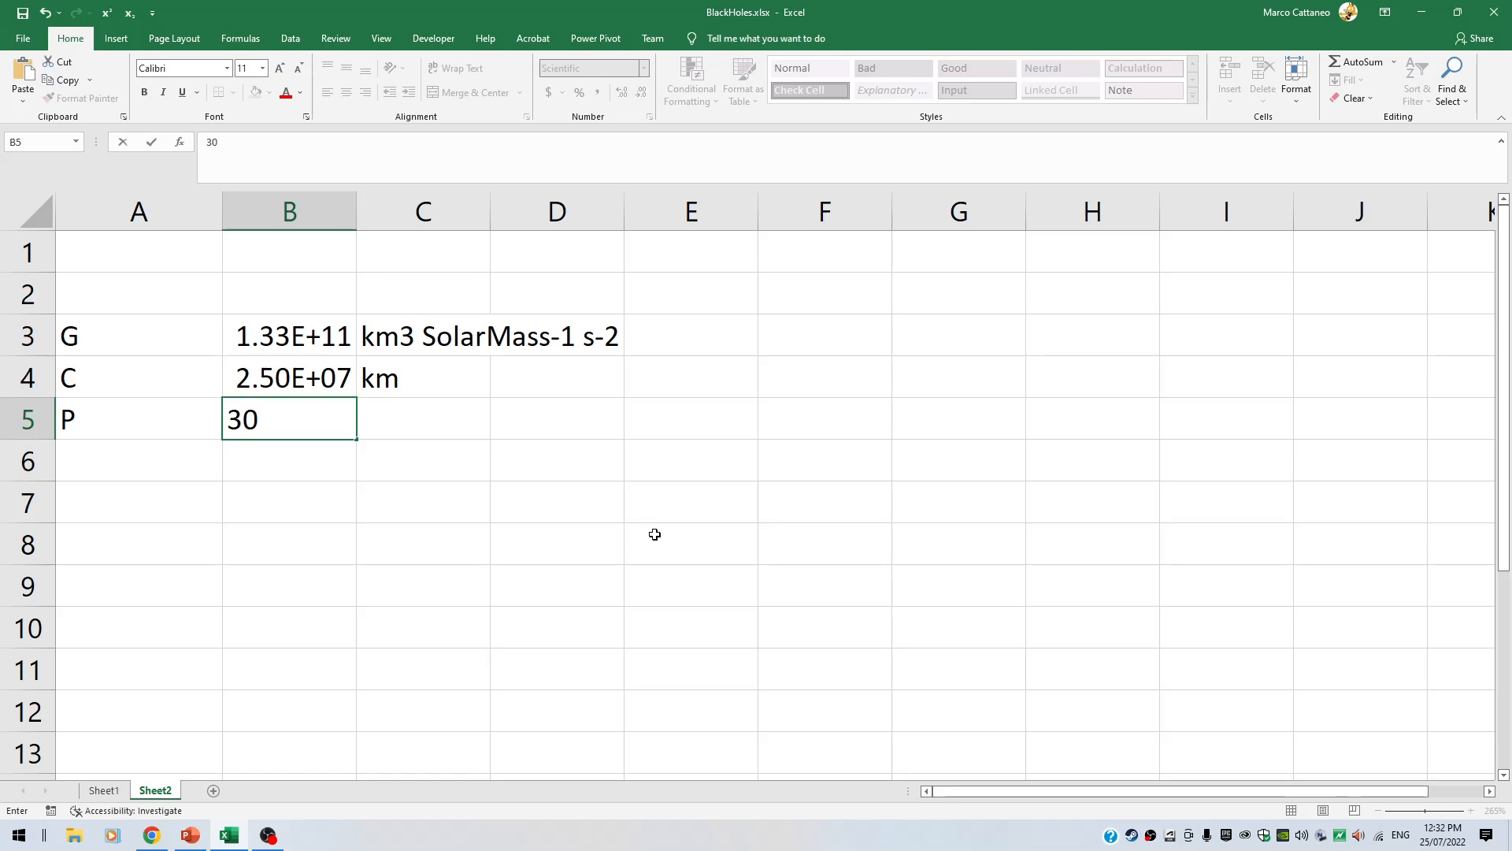
key("Return")
Enter the unit minutes in cell C5 for the P value
key("Up")
key("Right")
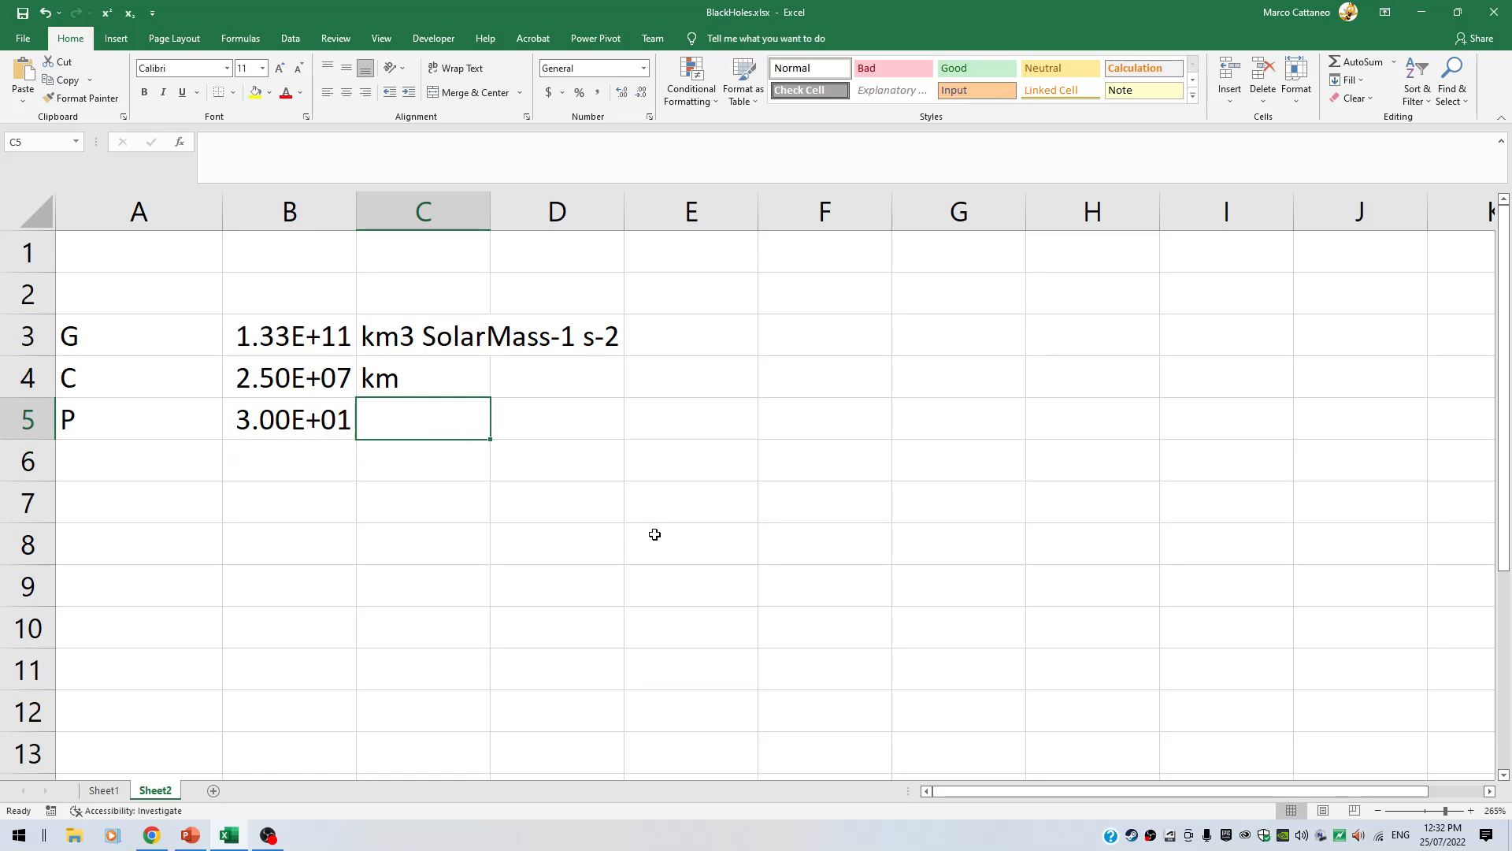
type("minutes")
key("Return")
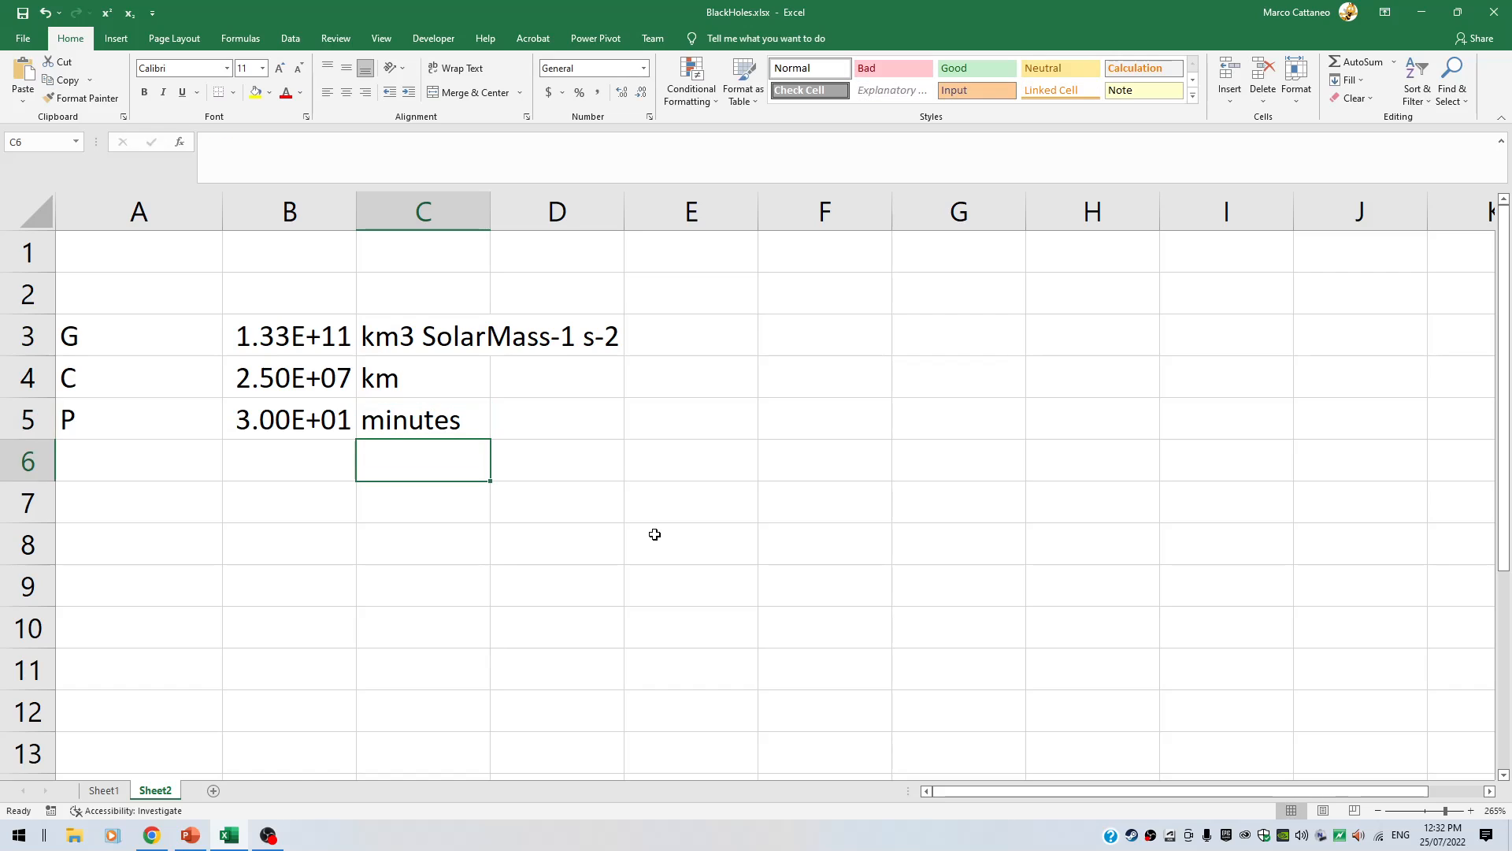
Enter the label MBlackHole in cell A7, correcting its spelling
key("Left")
key("Left")
key("Down")
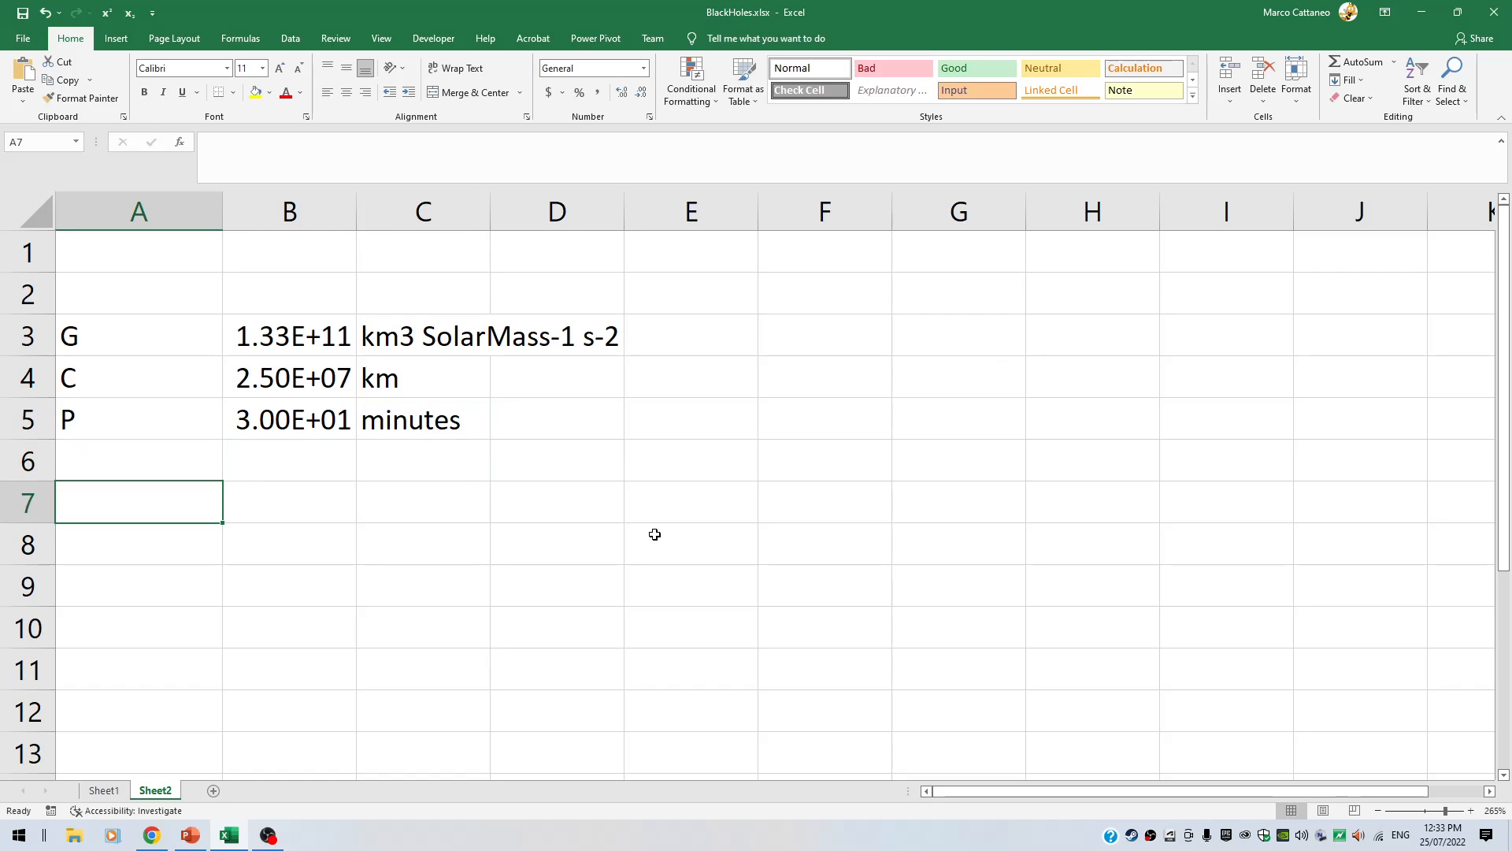
type("MB")
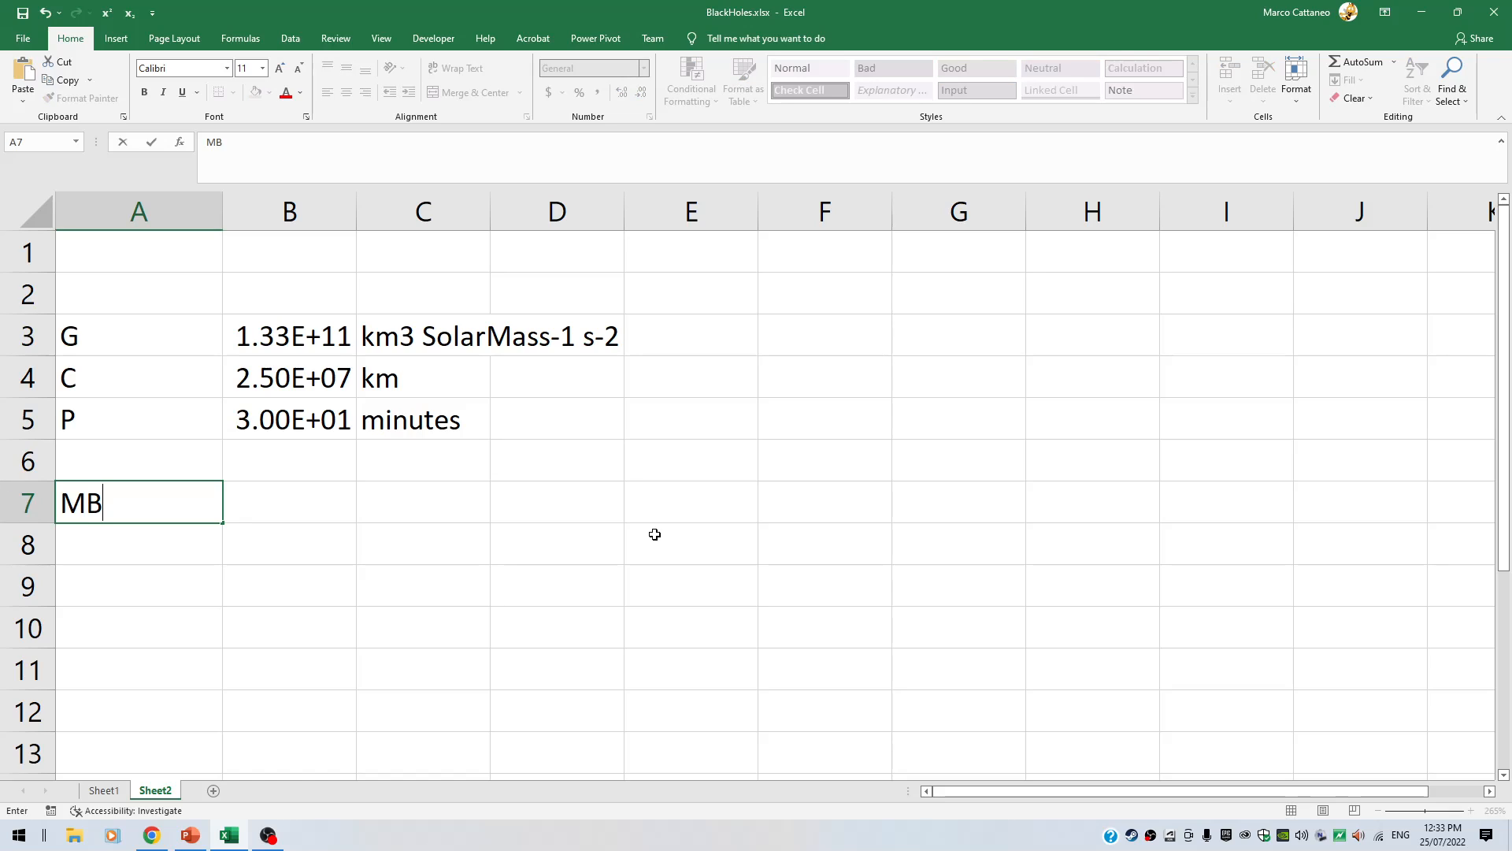
type("lachHole")
key("Return")
key("Up")
key("F2")
key("Home")
key("Right")
key("Right")
key("Right")
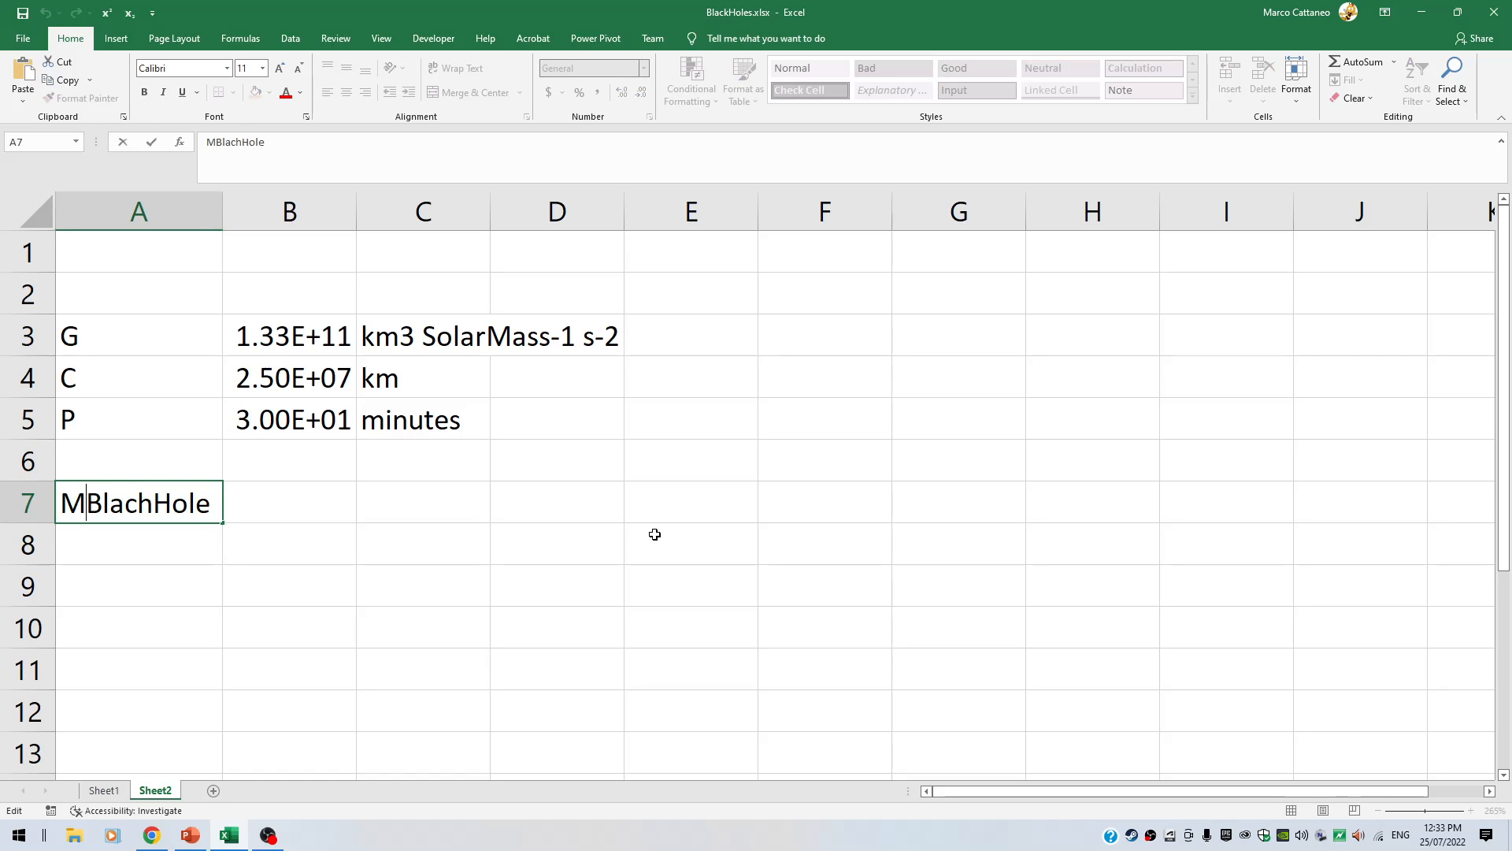
key("Right")
key("Right")
key("Delete")
type("k")
Format the "BlackHole" part of the label in cell A7 as subscript
key("Left")
key("Left")
key("Left")
key("Left")
key("Left")
key("shift+End")
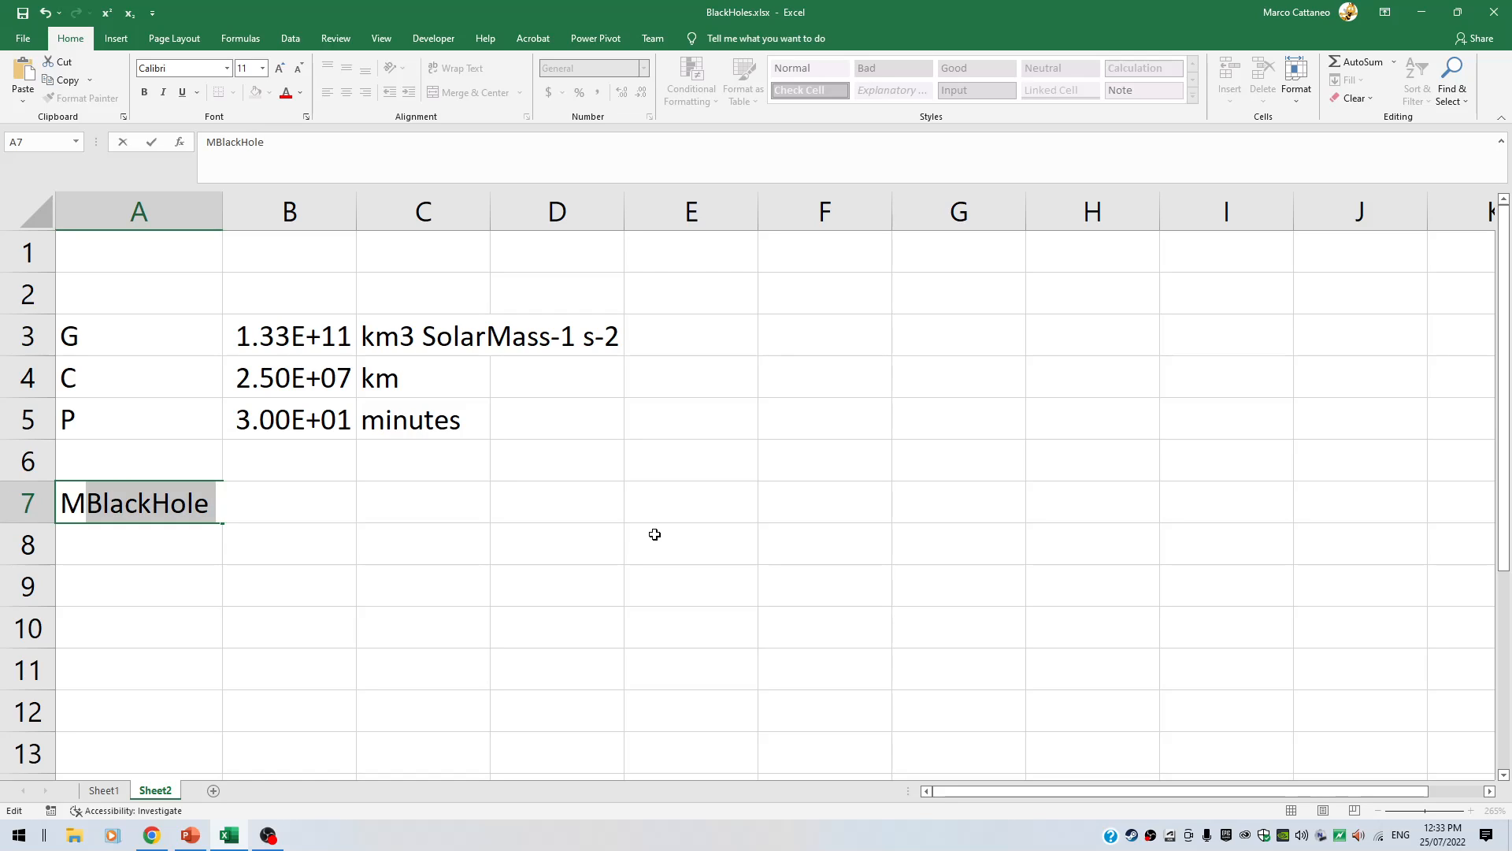
left_click(306, 117)
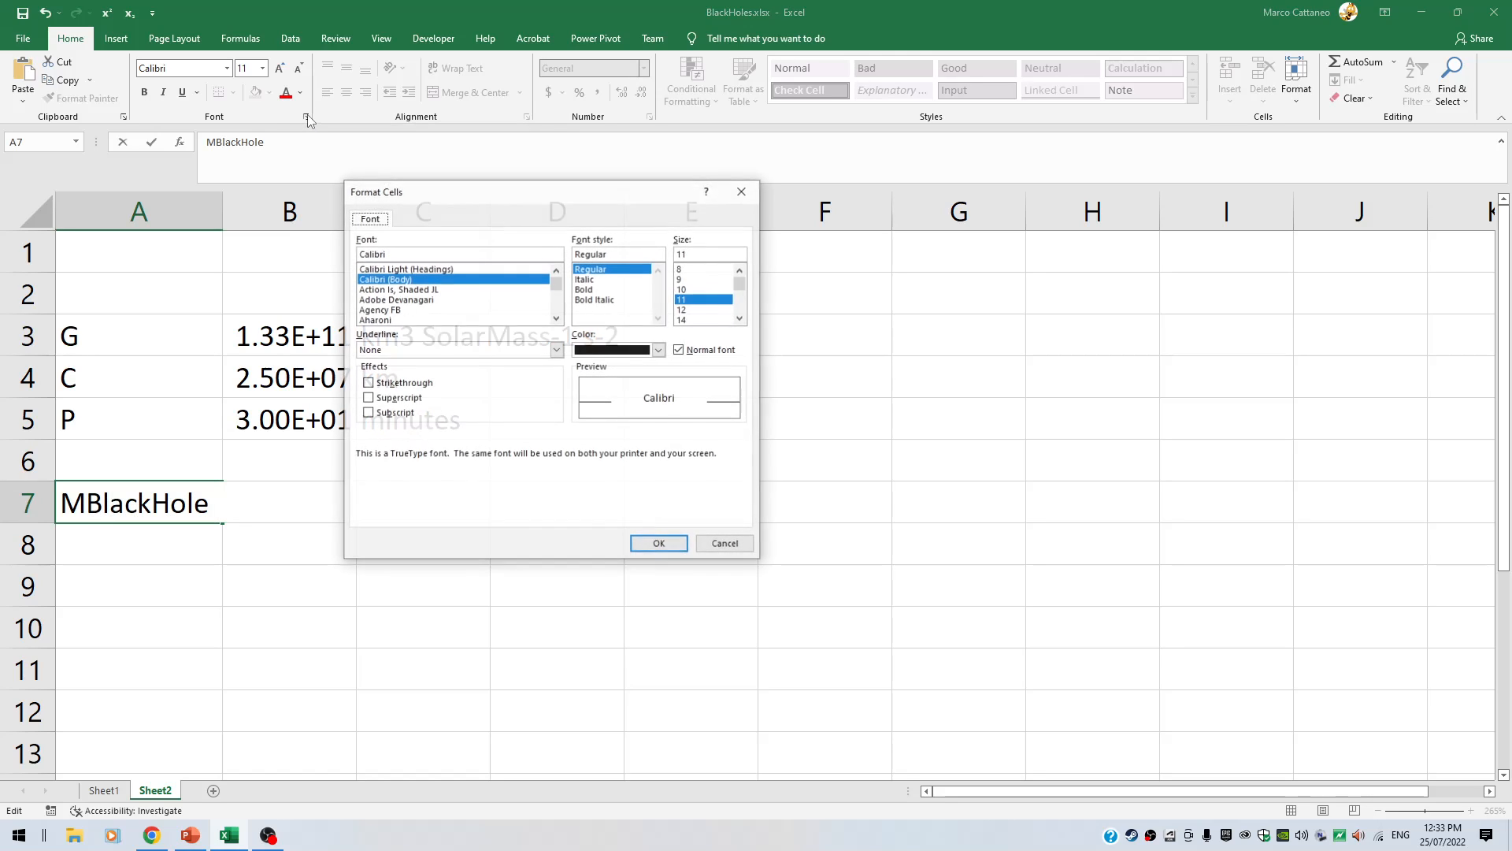
left_click(368, 412)
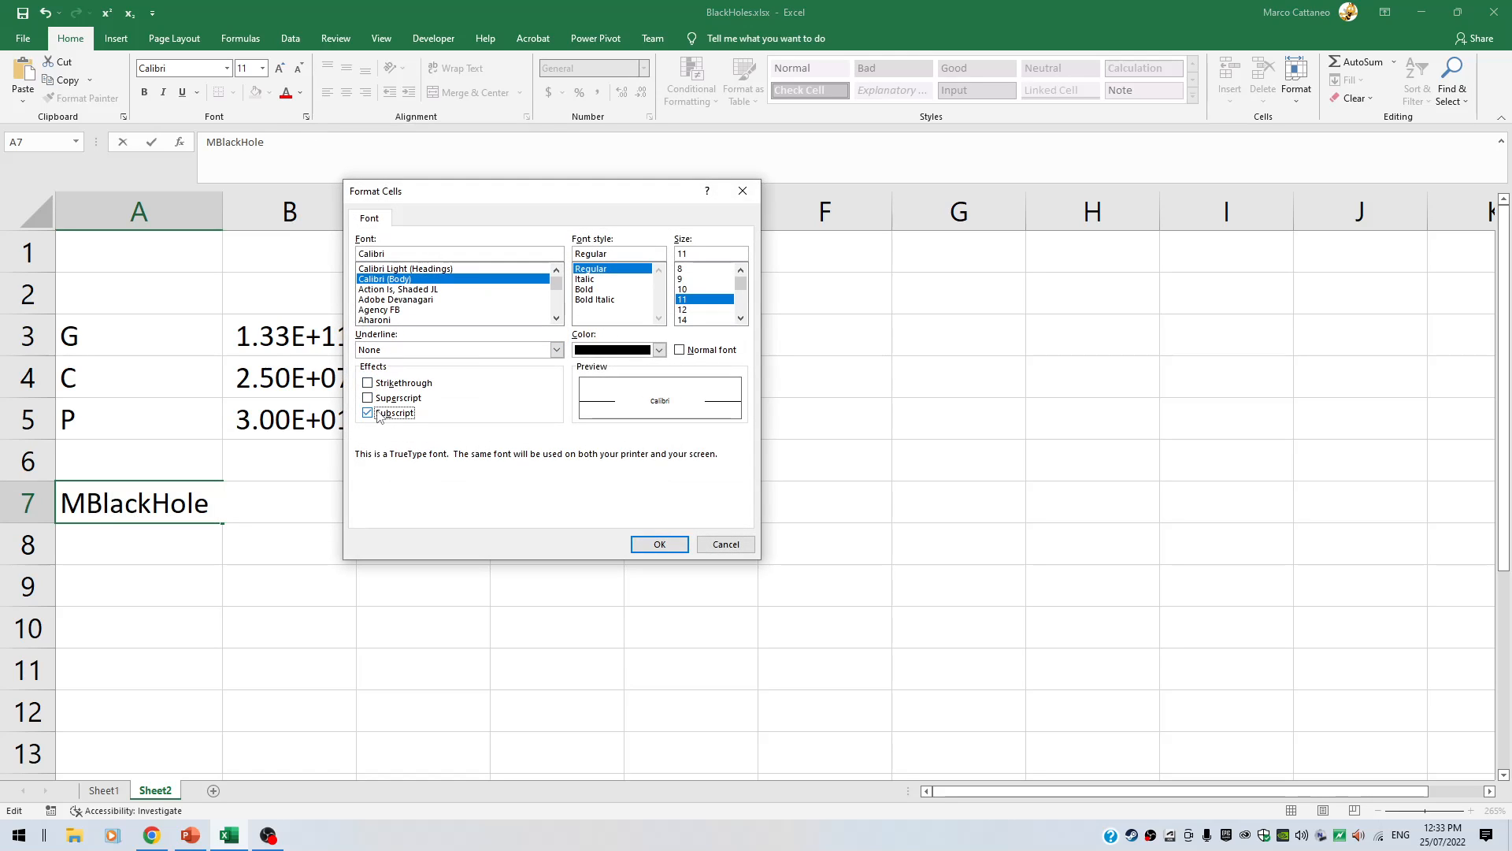
left_click(666, 547)
key("Return")
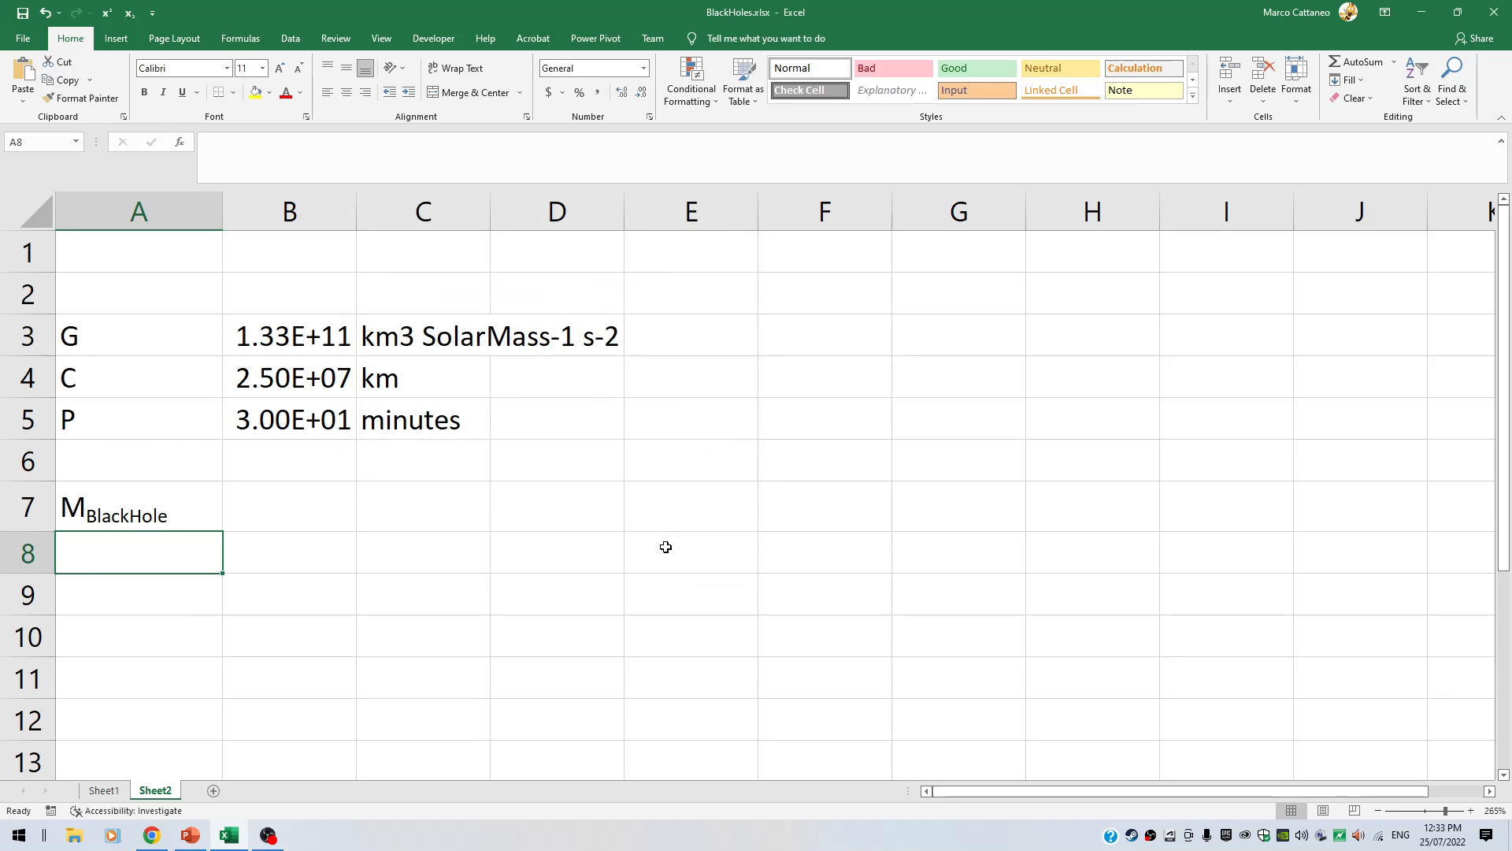
Select cell B7, then switch to the BlackHolePhysics presentation in PowerPoint and show slide 7 with the formula derivation
key("Up")
key("Right")
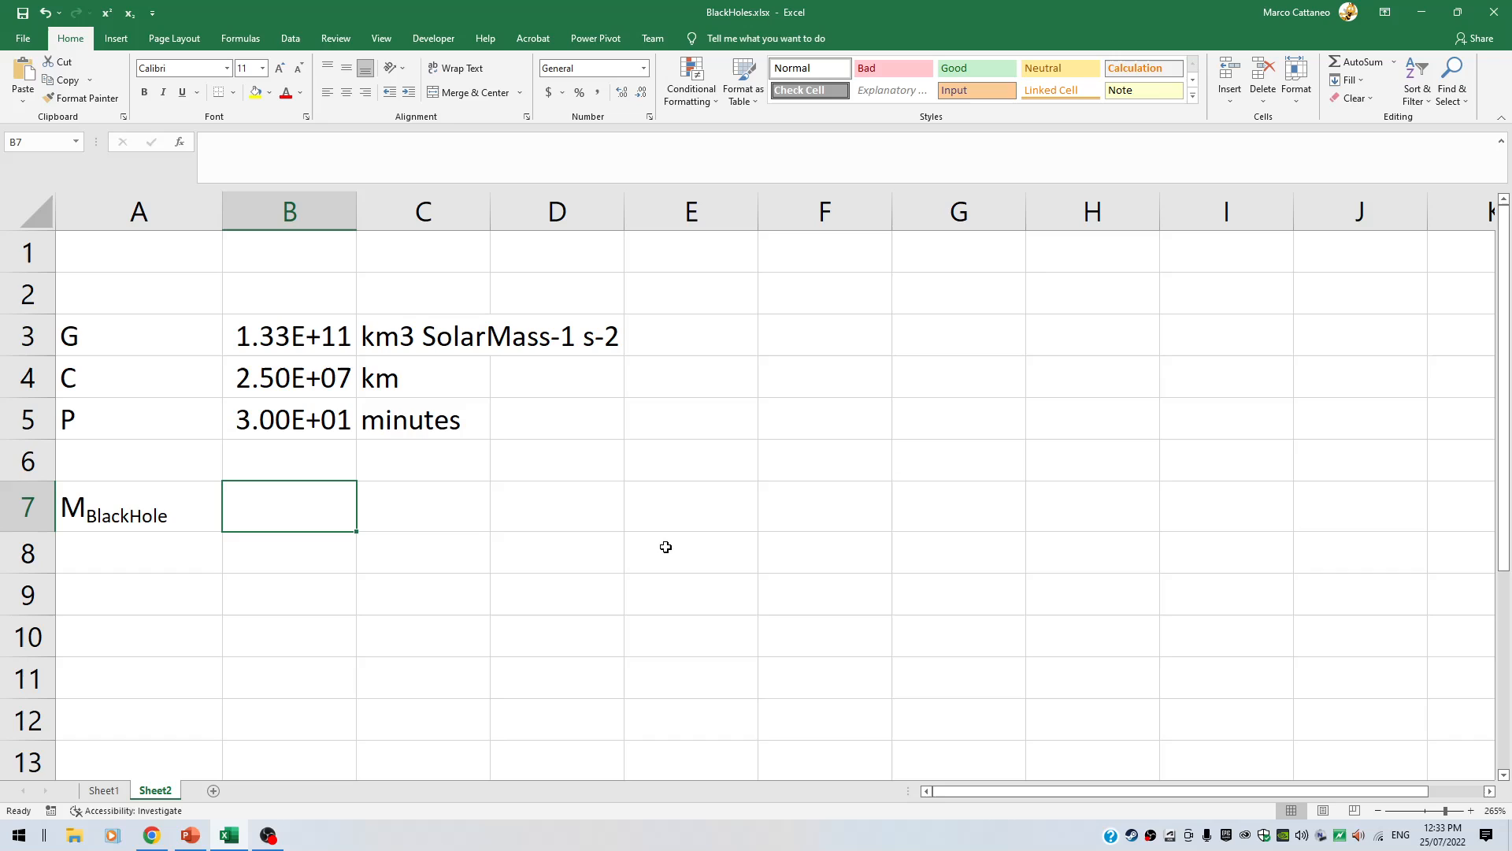
left_click(191, 837)
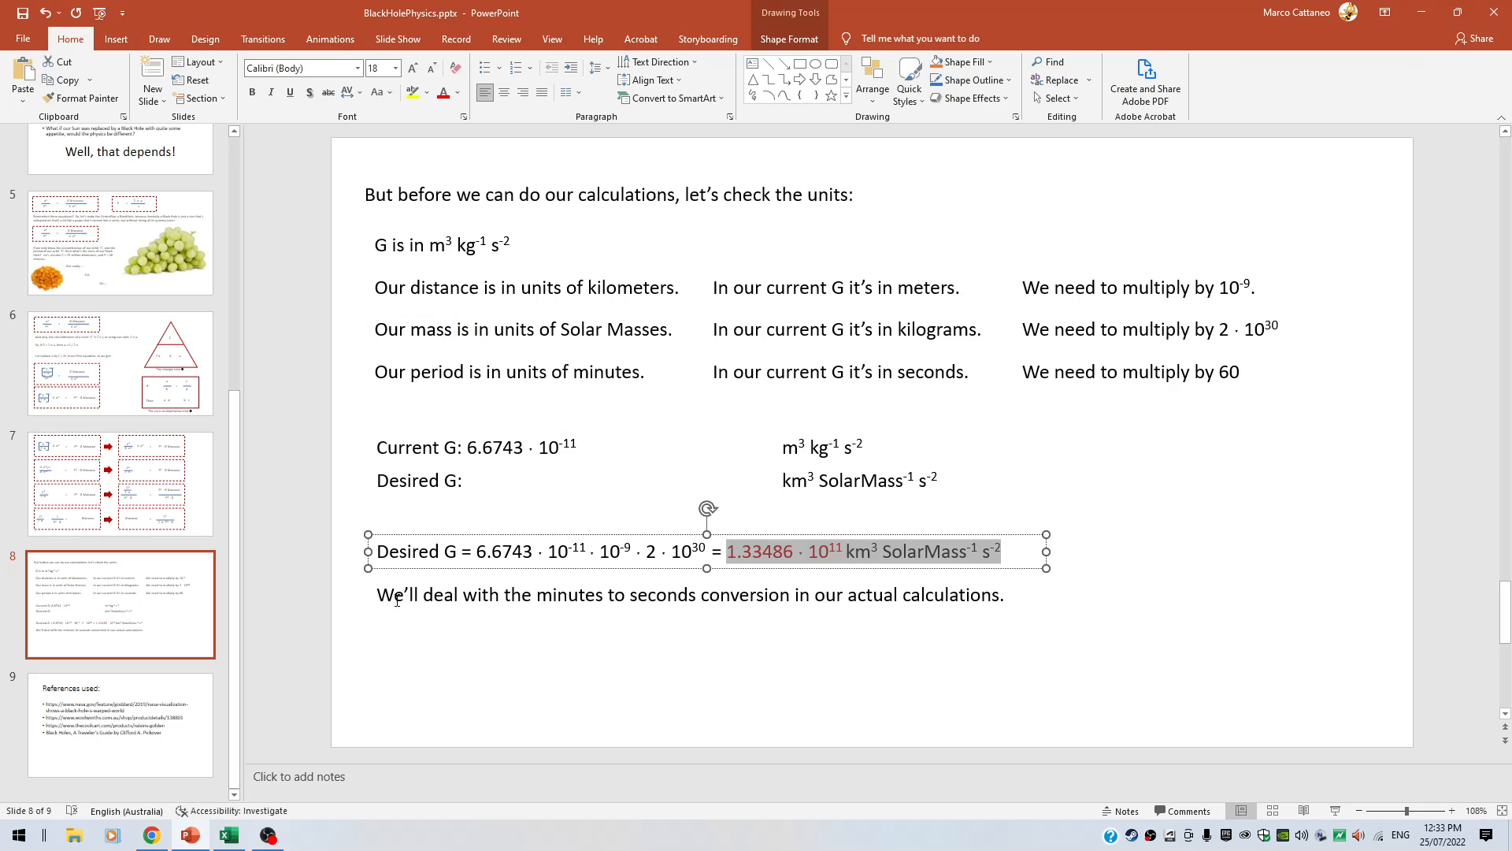
key("Page_Up")
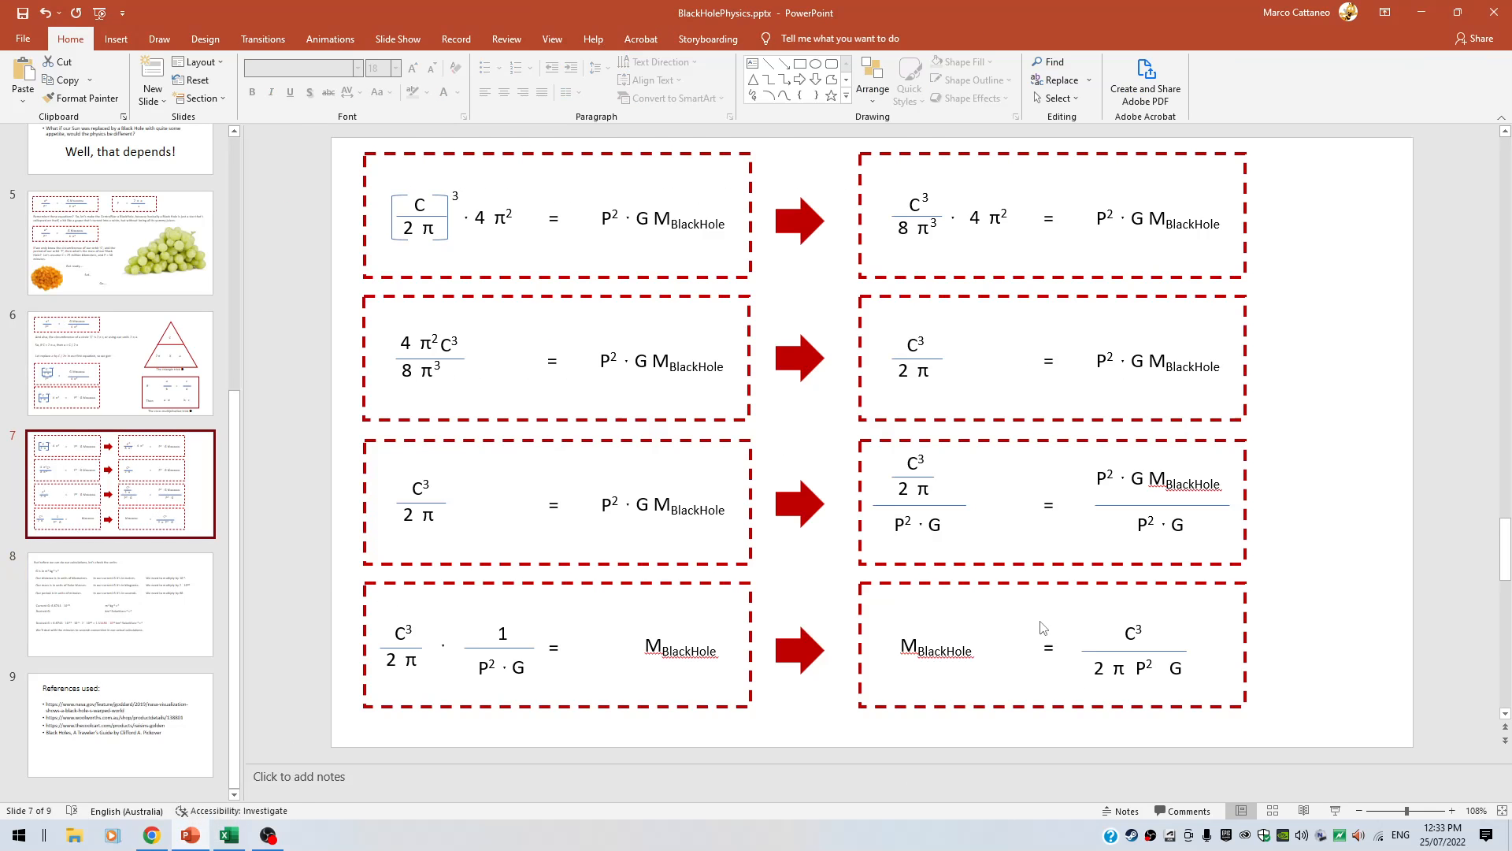
Capture the final boxed MBlackHole formula on the slide with the Snipping Tool and copy the snip
left_click(20, 835)
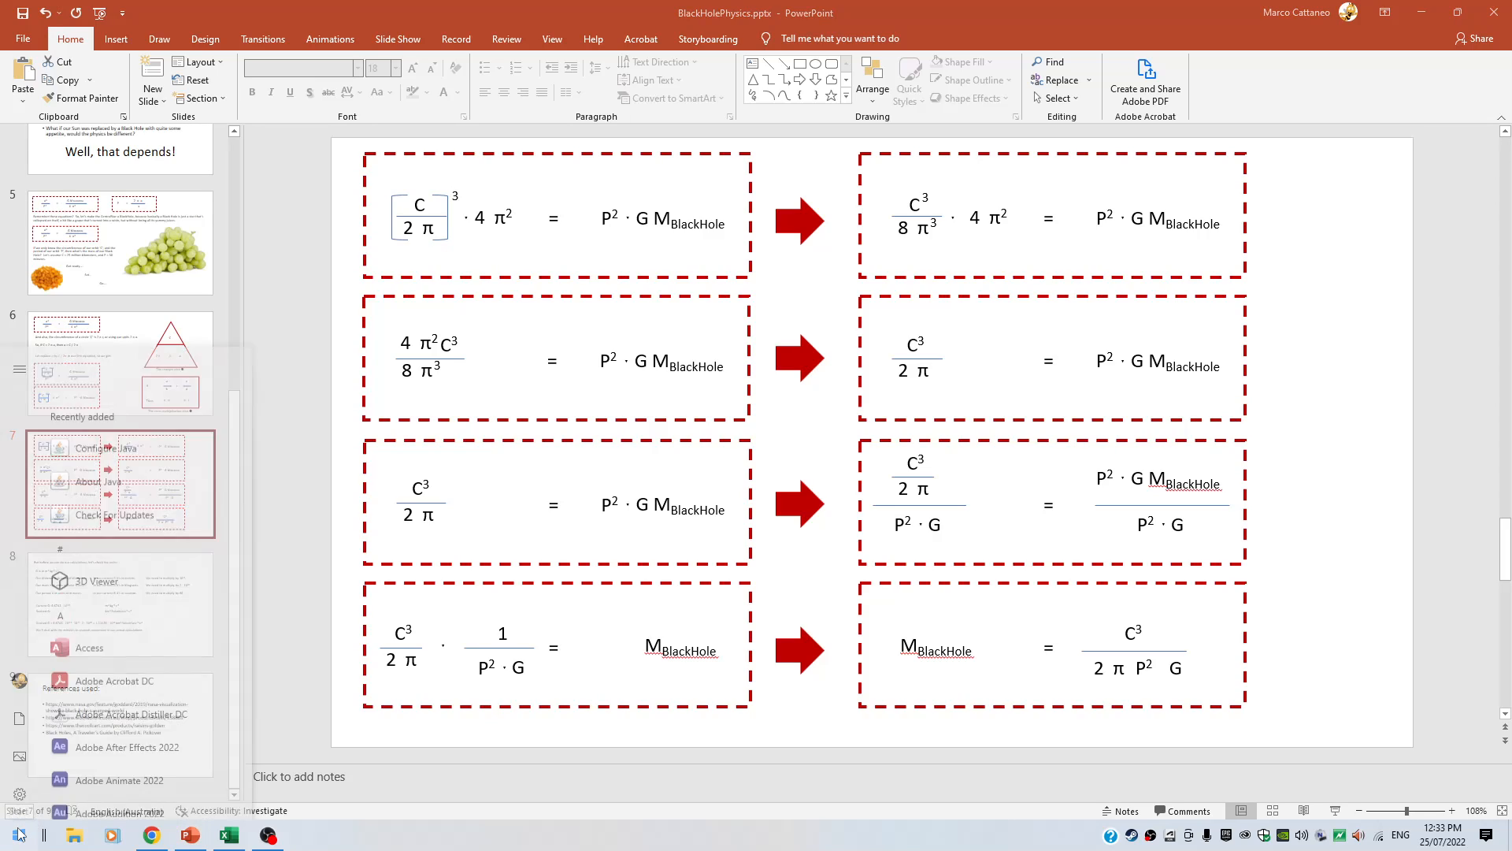
type("snip")
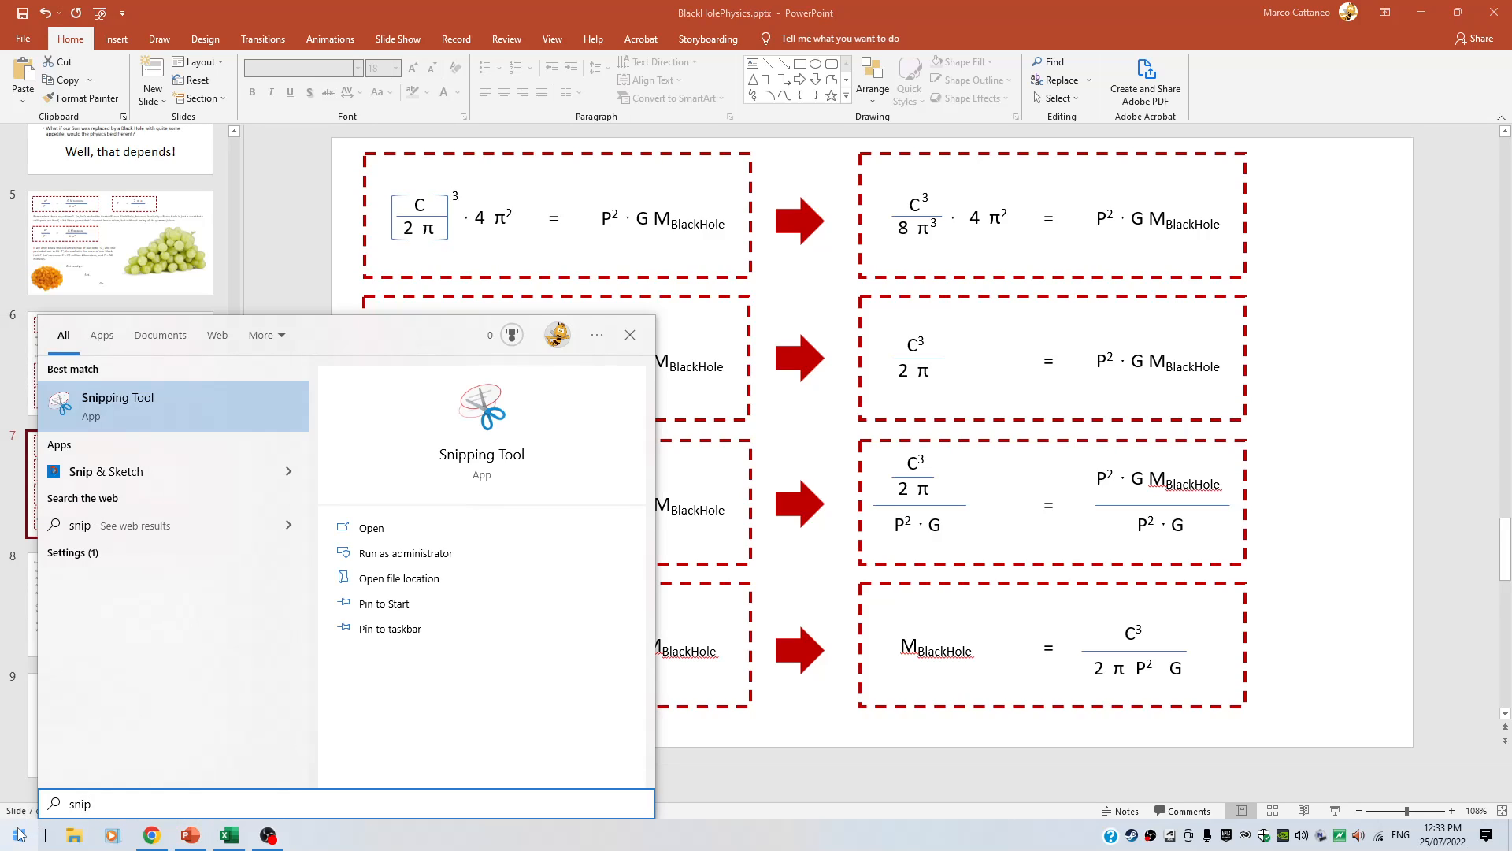
left_click(196, 399)
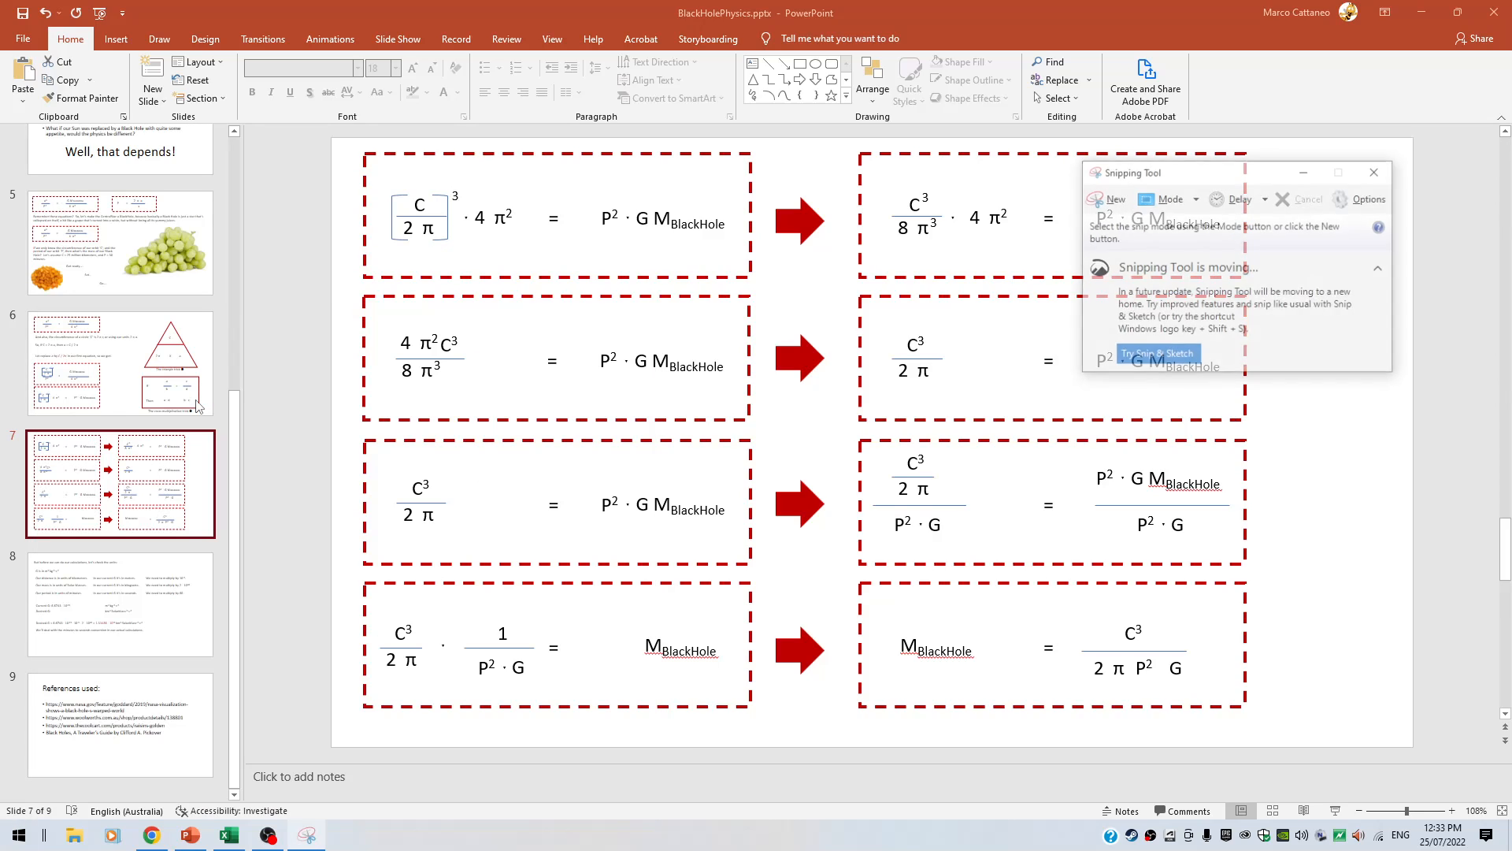
left_click(1099, 199)
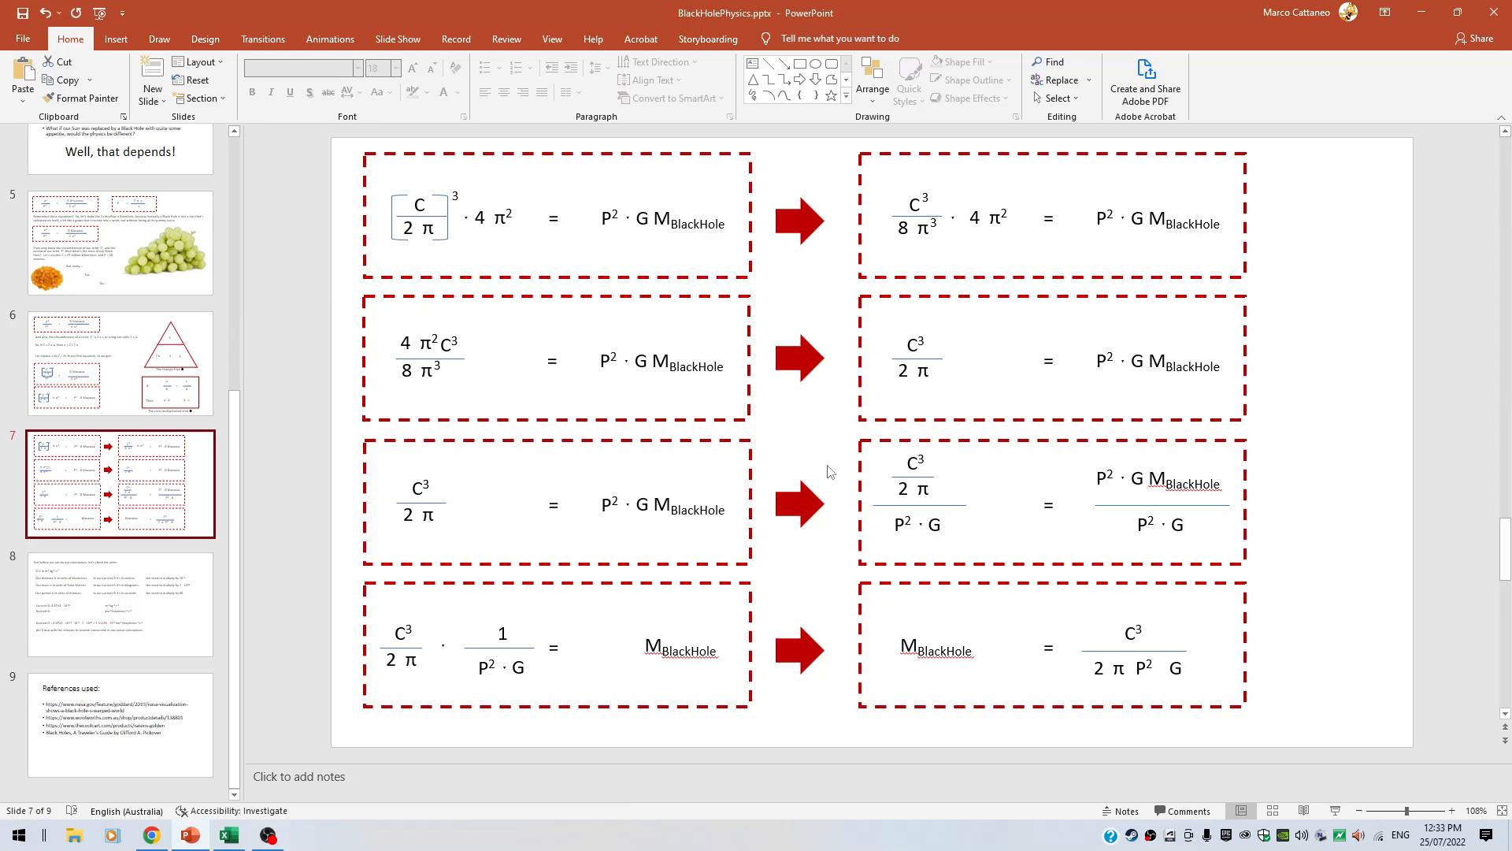
left_click_drag(847, 573, 1256, 722)
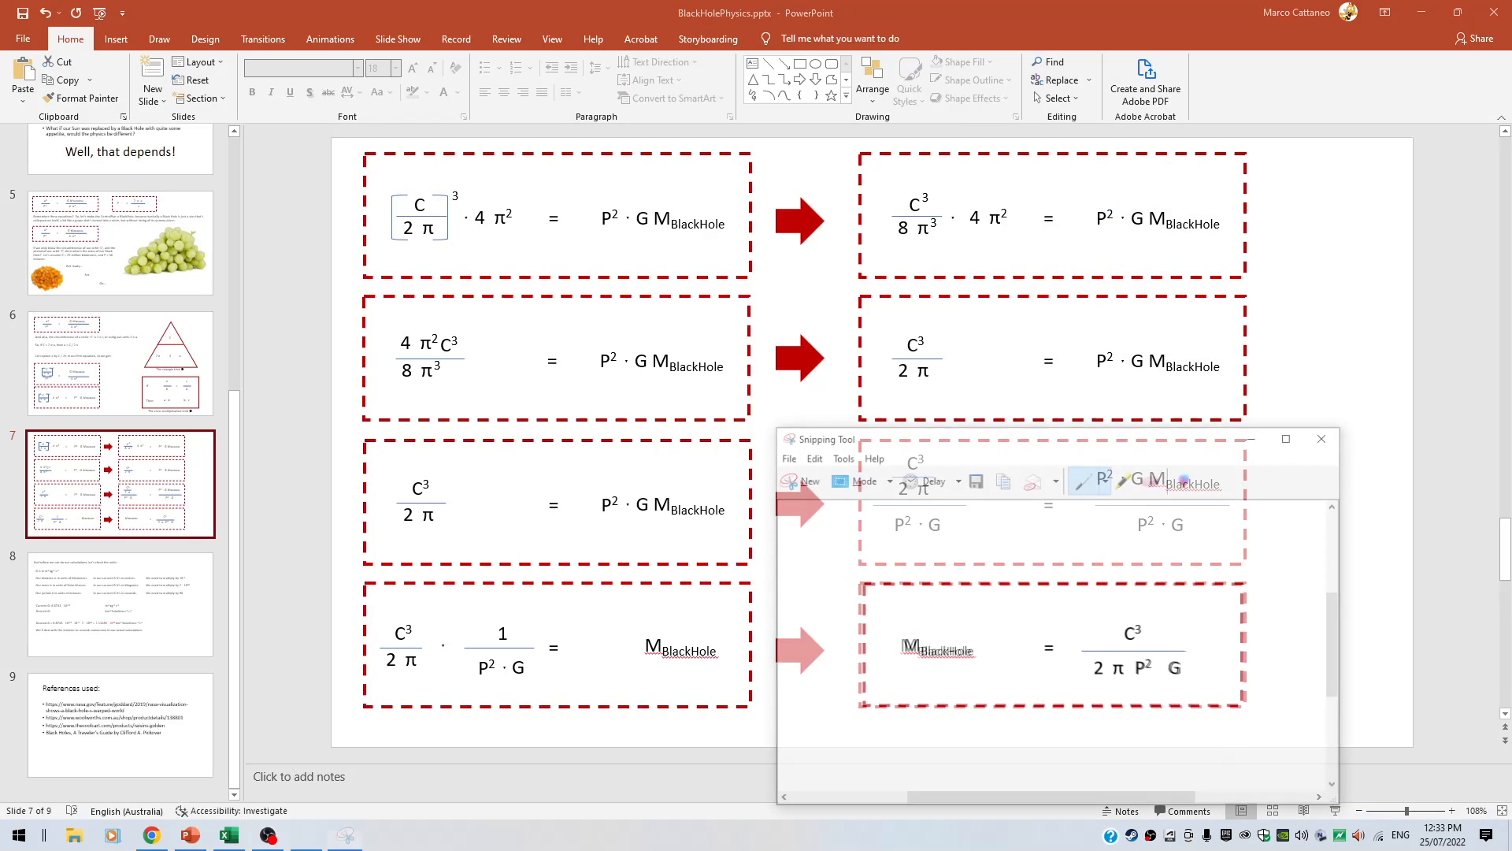
left_click(811, 457)
left_click(835, 475)
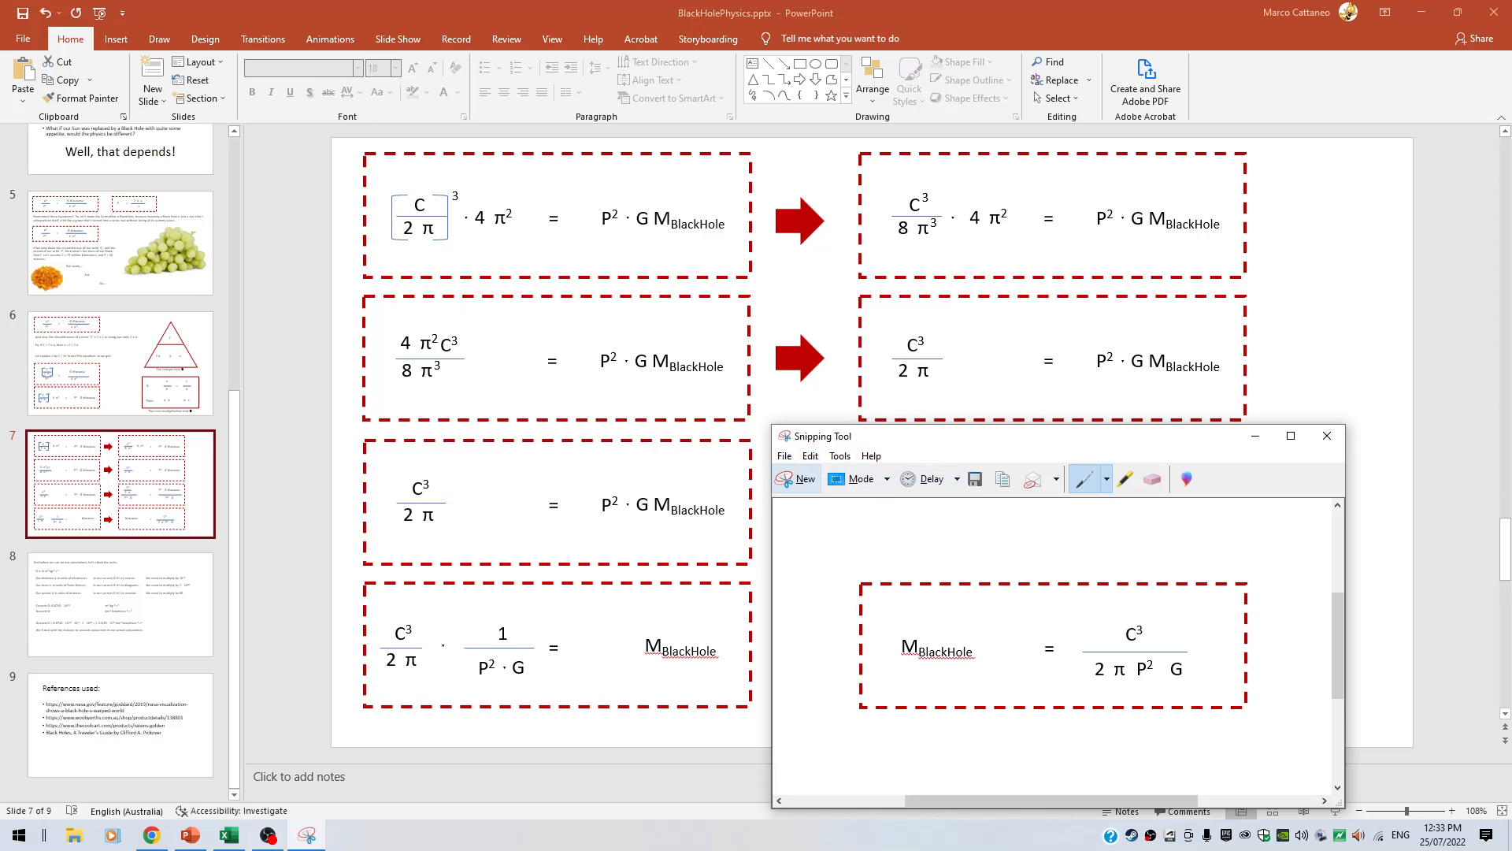
Switch to the BlackHoles workbook in Excel and paste the formula picture at cell F6
left_click(228, 835)
left_click(762, 445)
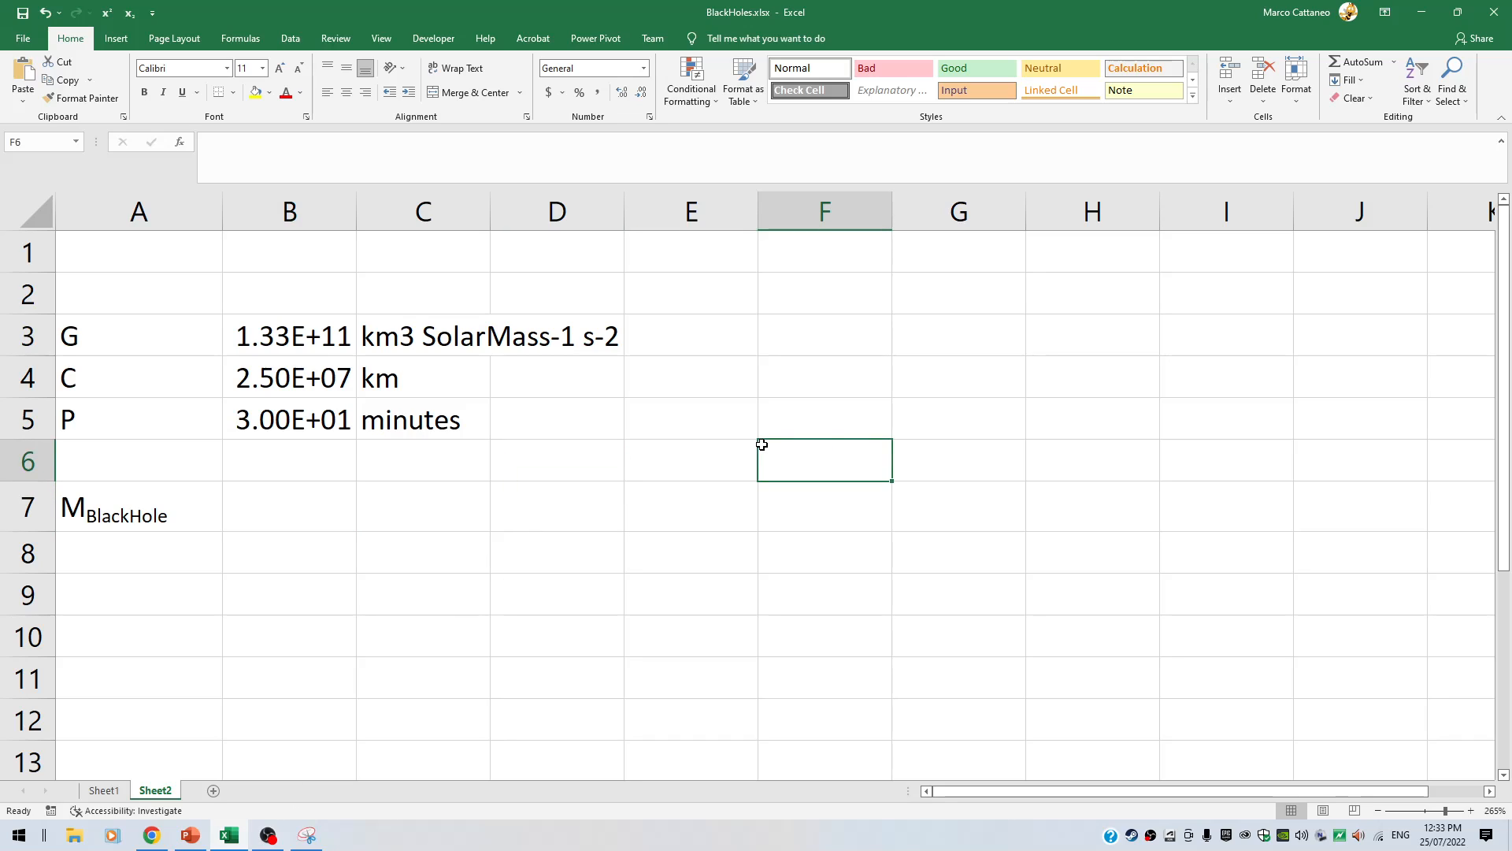
key("ctrl+v")
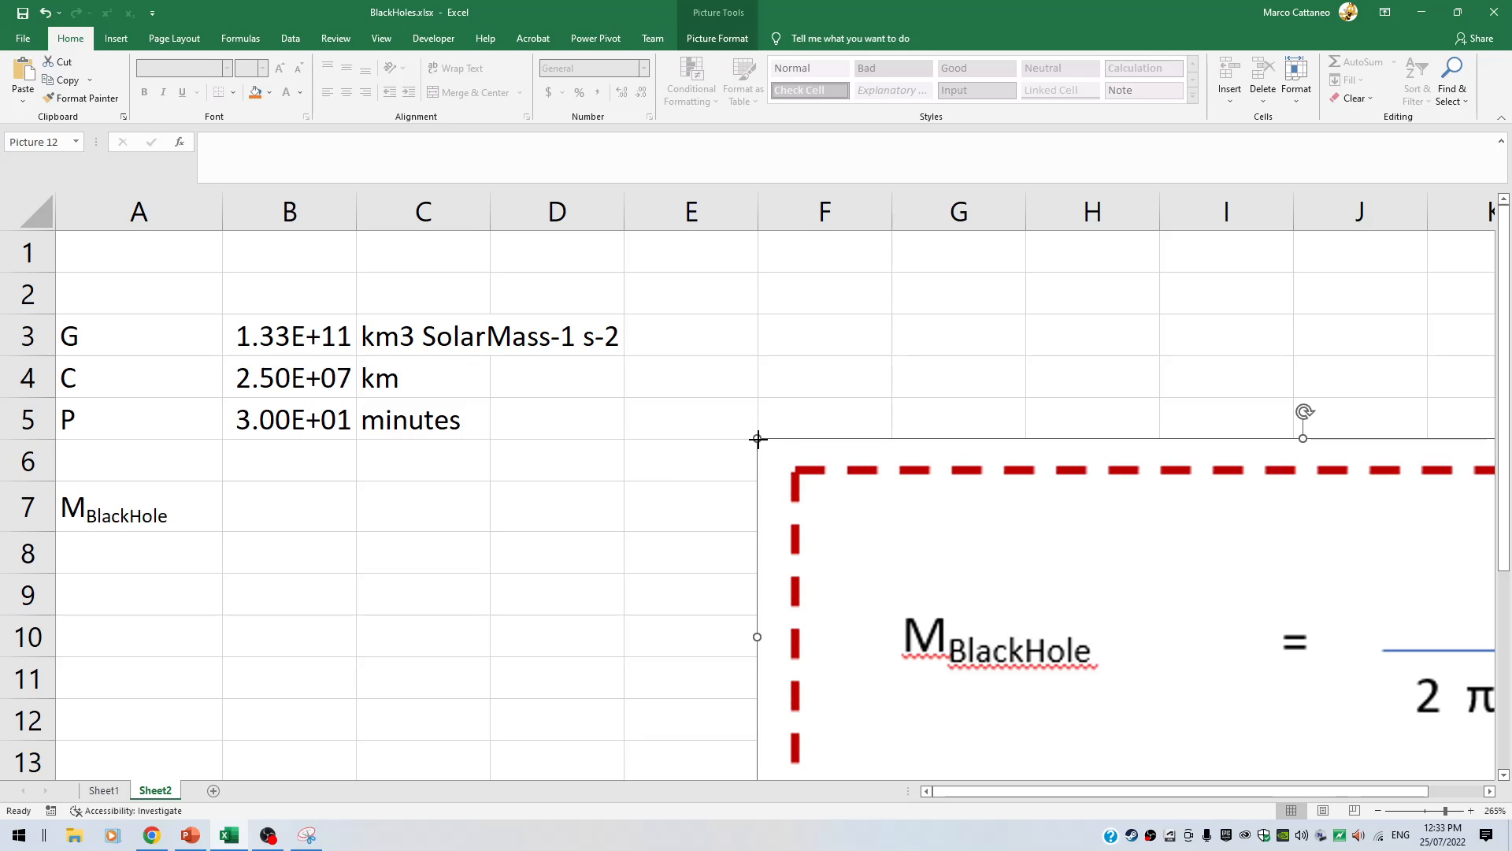
Shrink the pasted formula picture and move it beside the data, over columns E to G around rows 4 to 7
left_click_drag(757, 439, 891, 564)
left_click_drag(1000, 599, 793, 456)
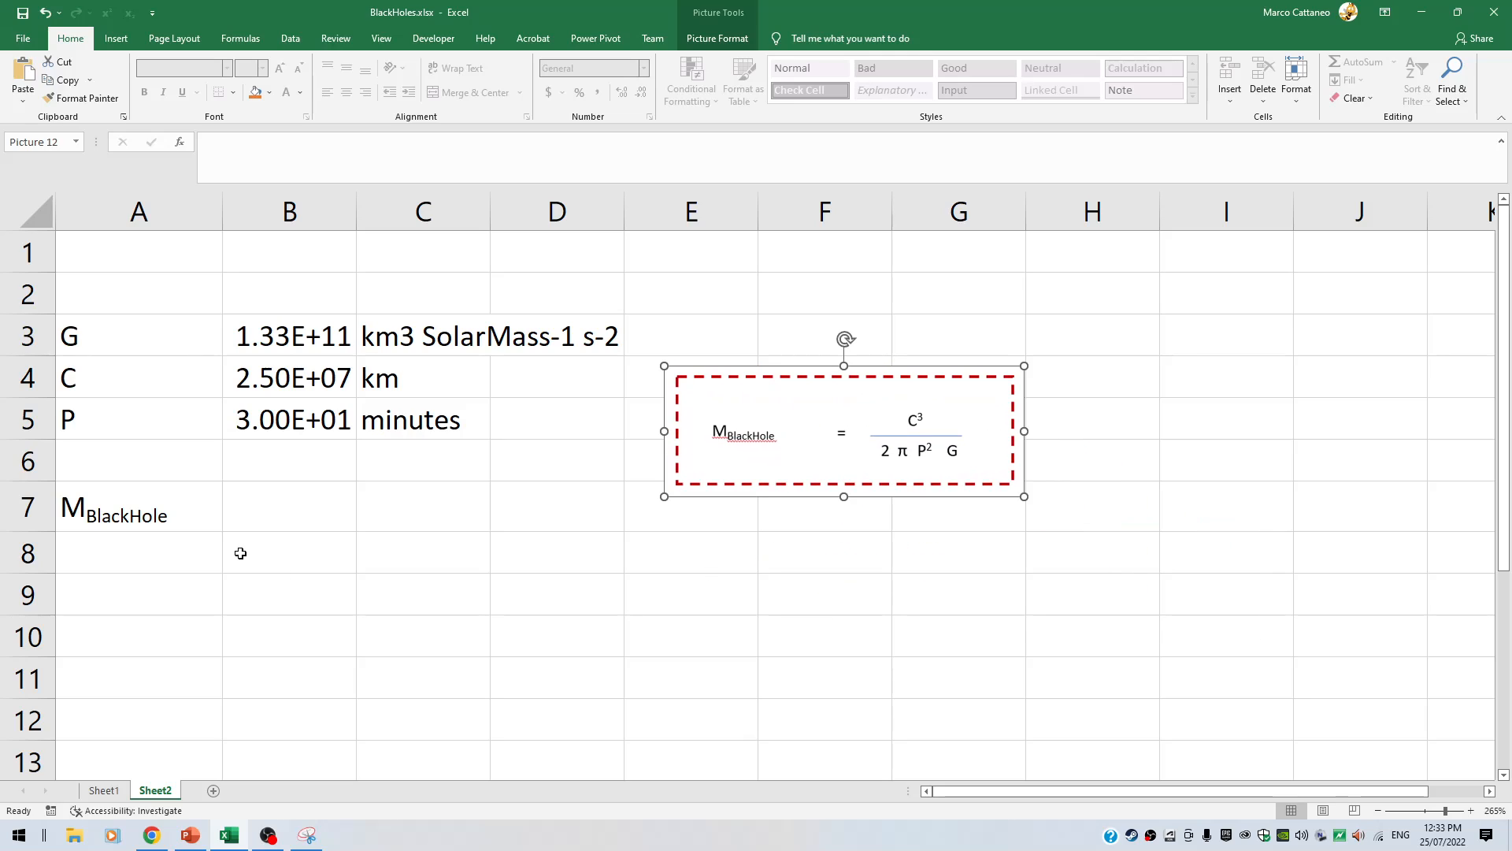
Enter the black hole mass formula =B4^3/(2*PI()*(B5*60)^2*B3) in cell B7, converting the period to seconds
left_click(275, 524)
type("=")
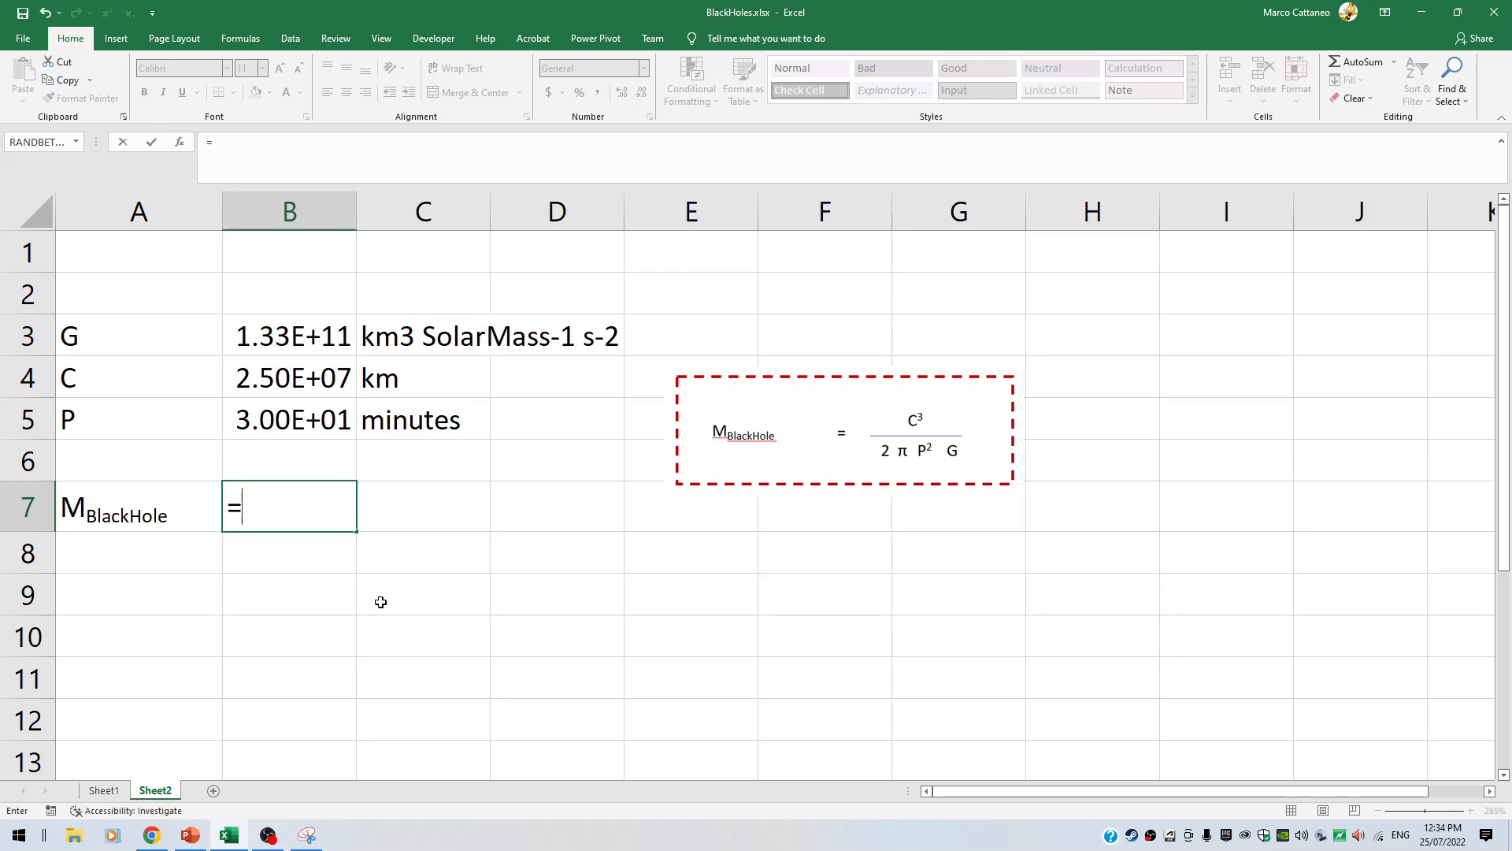
left_click(299, 380)
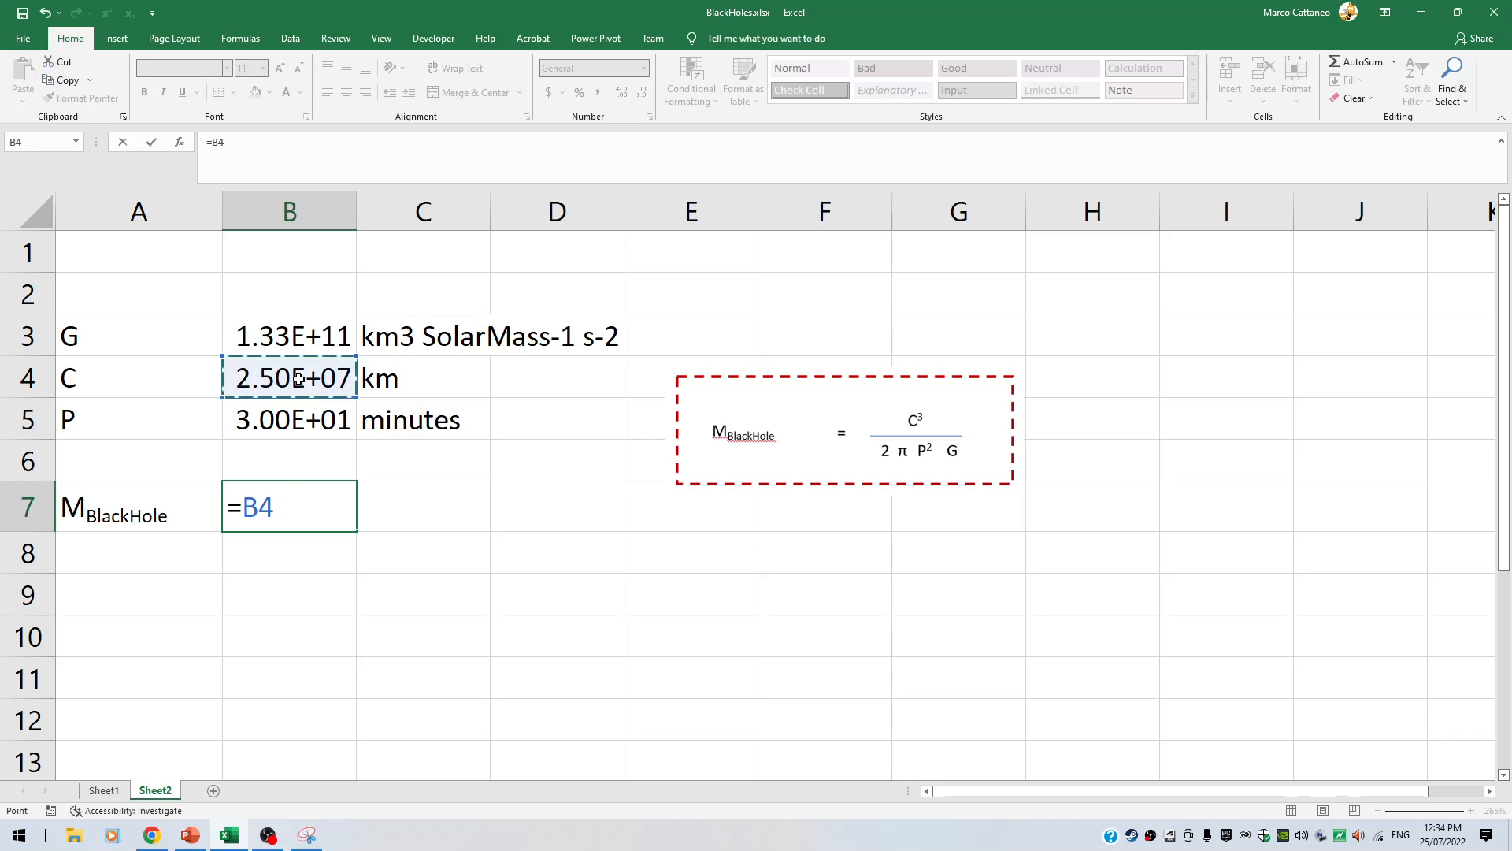
type("^3")
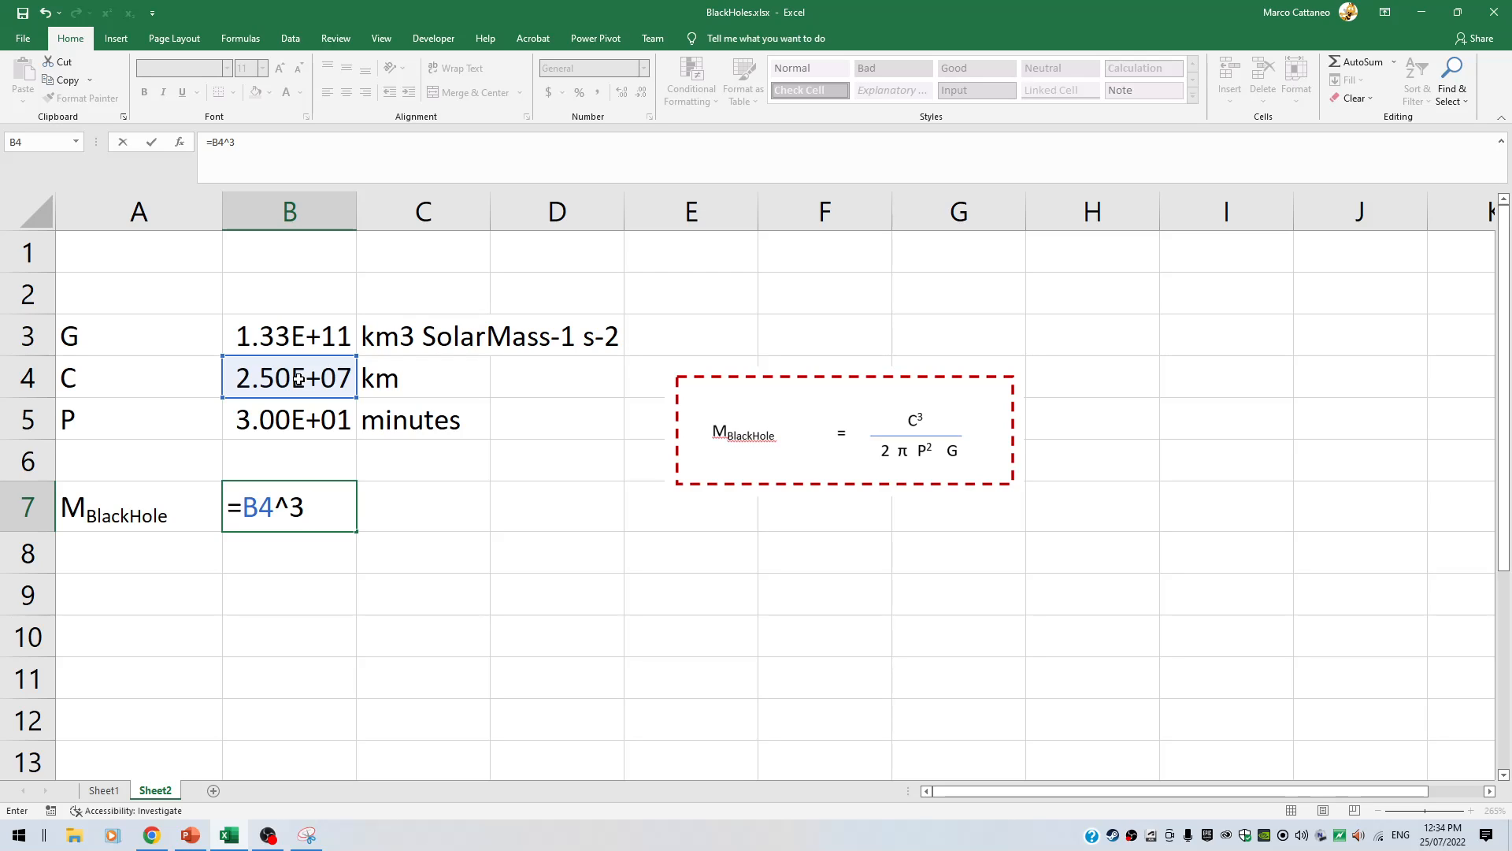
type("/(")
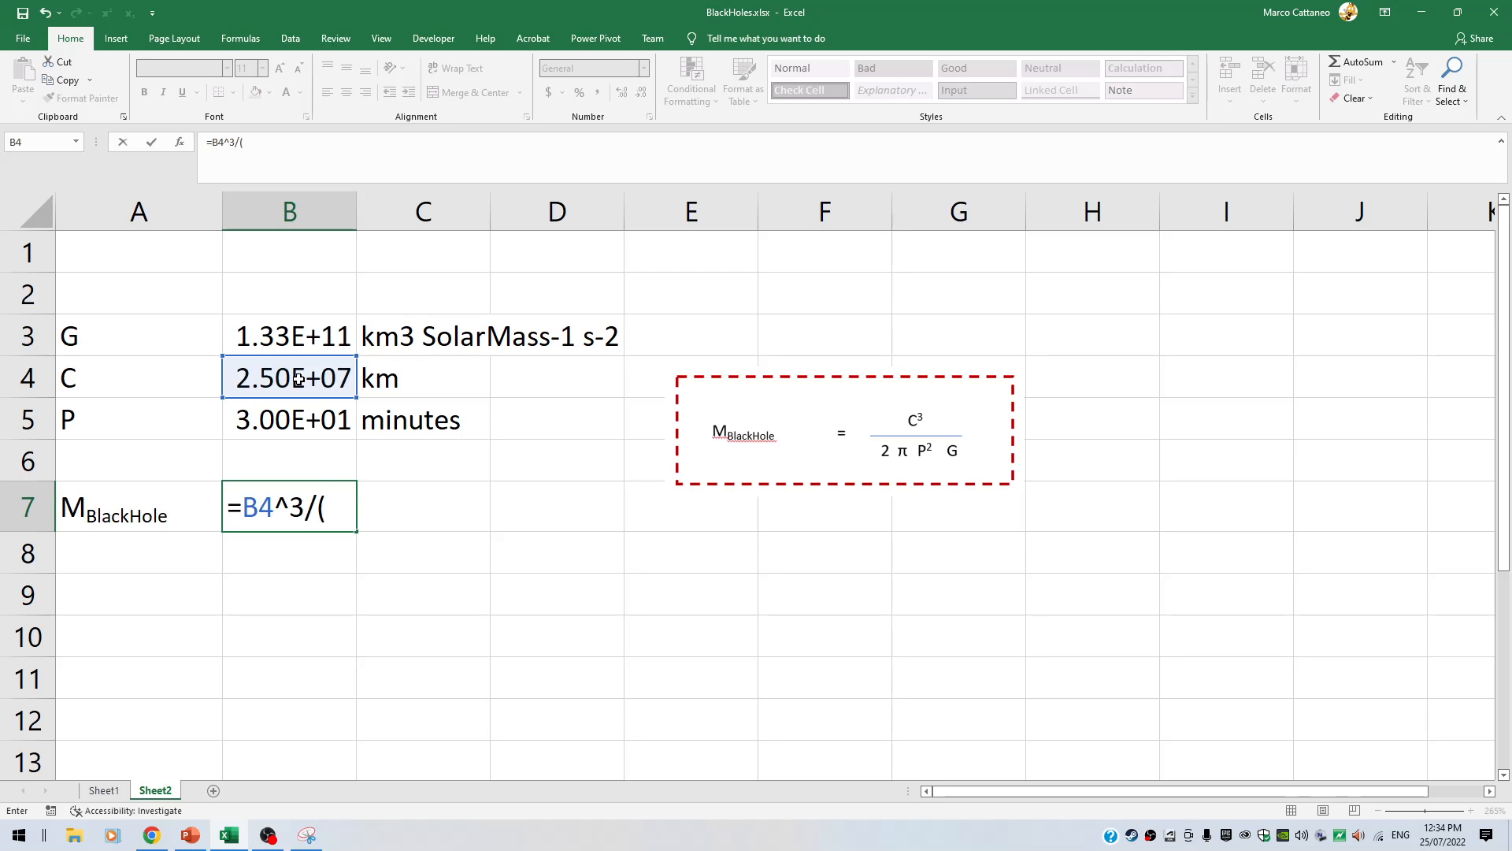
type("2*pi")
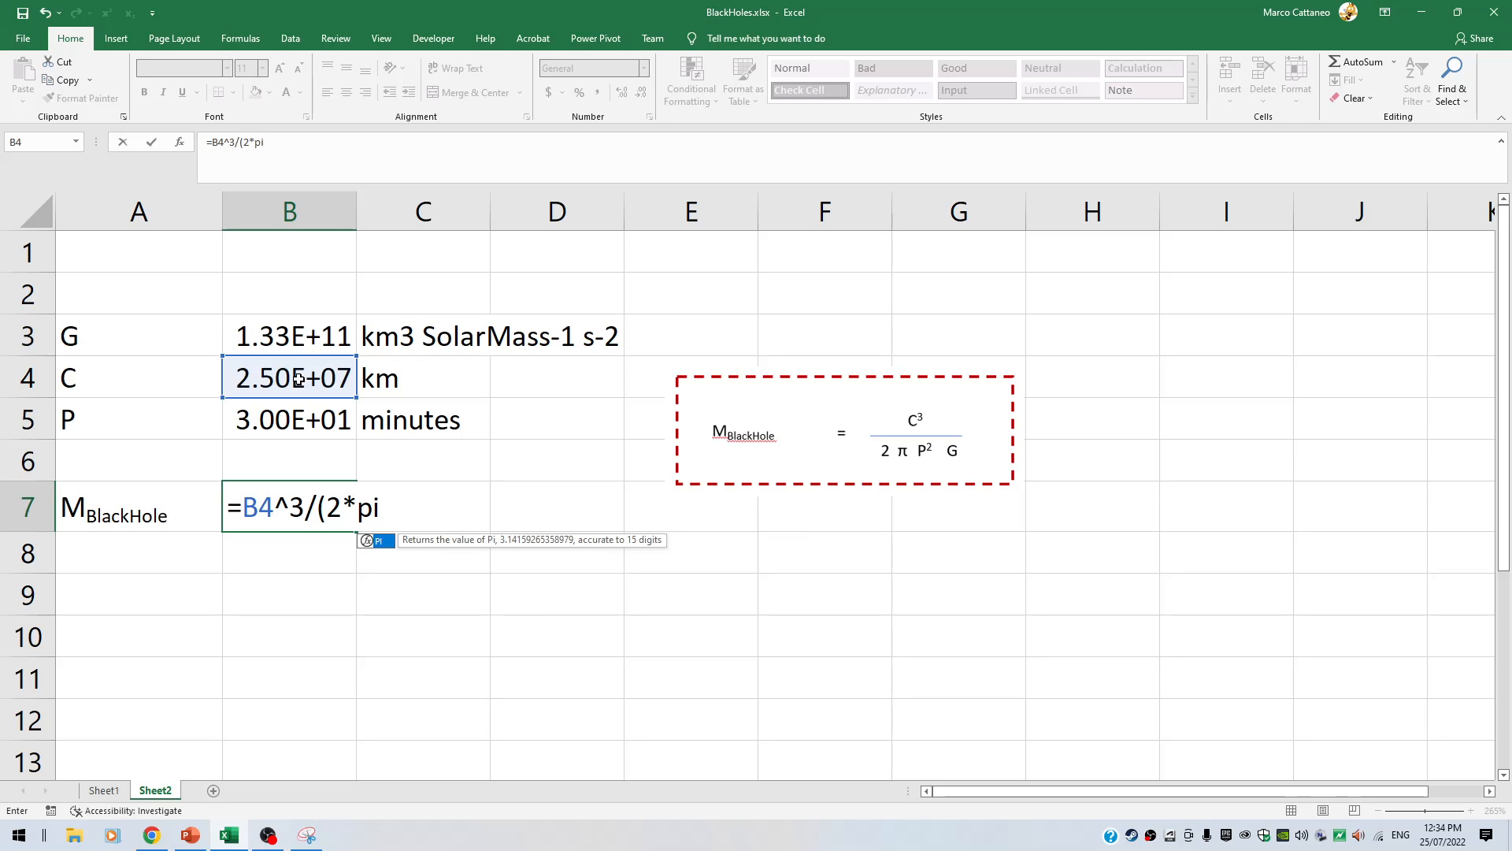
type("()*")
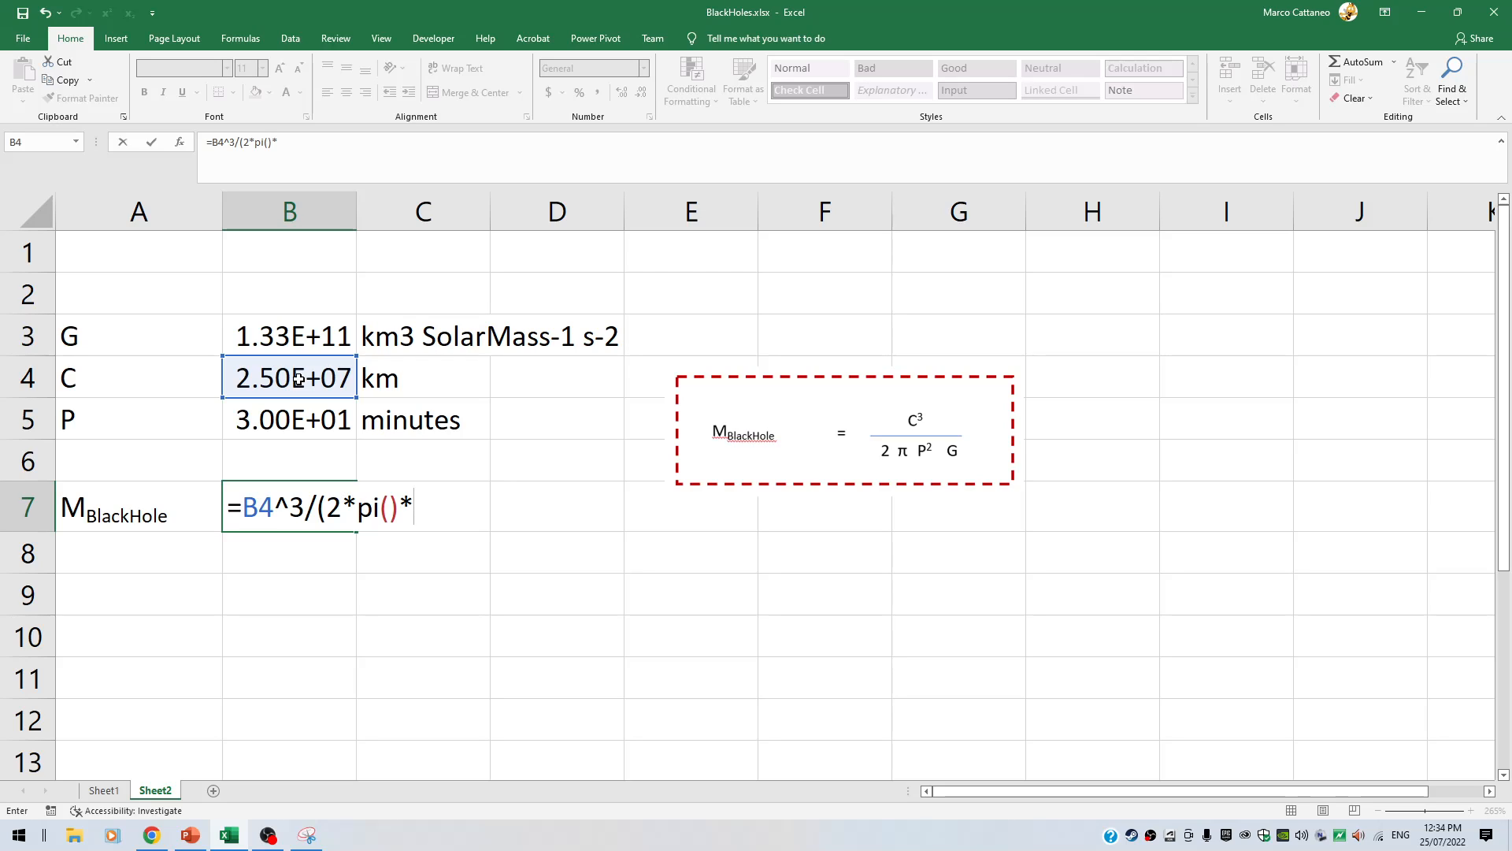
type("(")
left_click(288, 427)
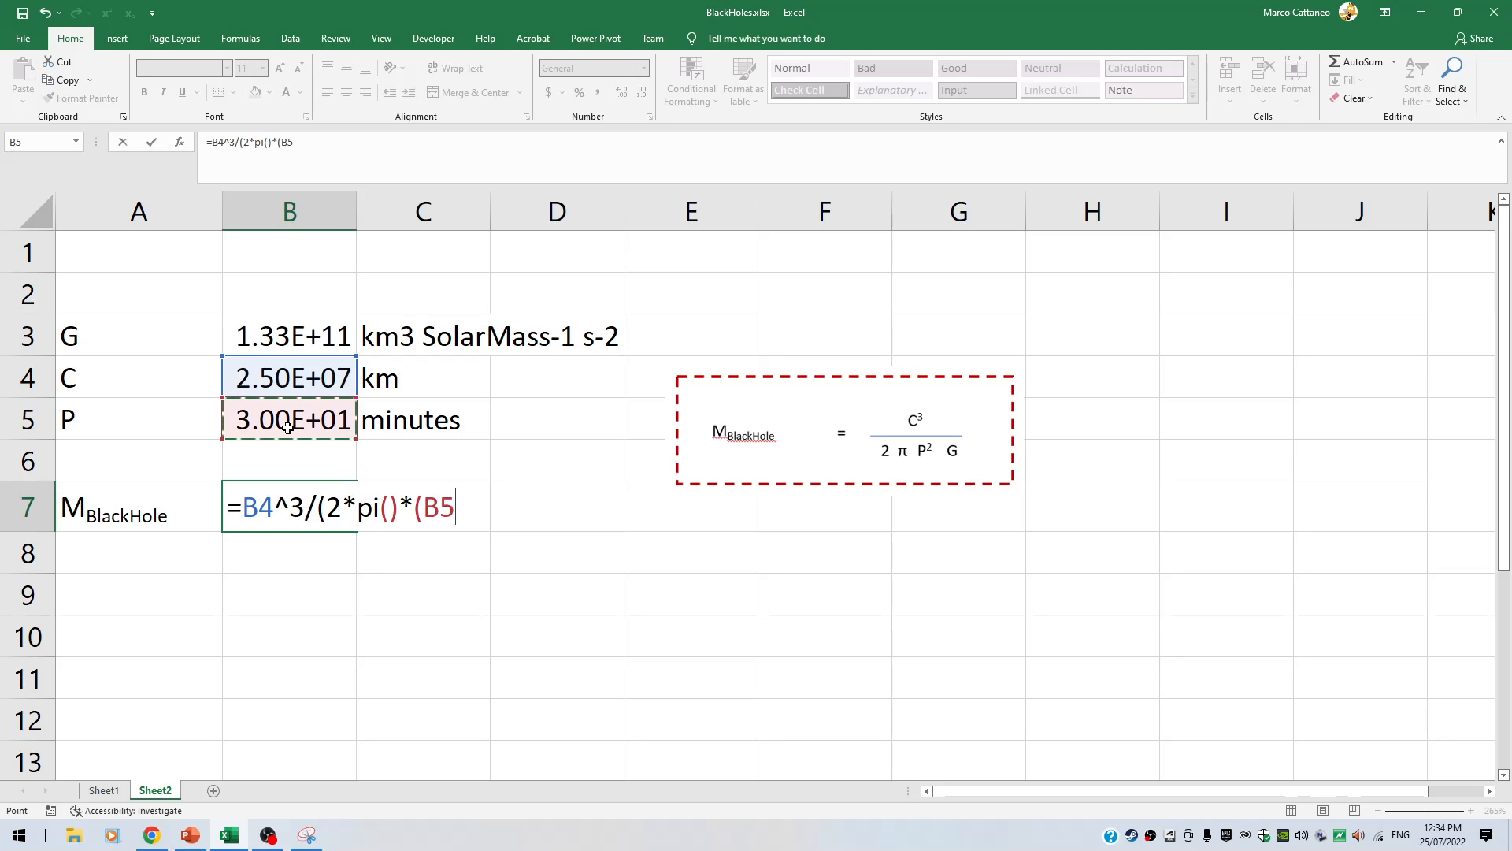
type("*")
type("60")
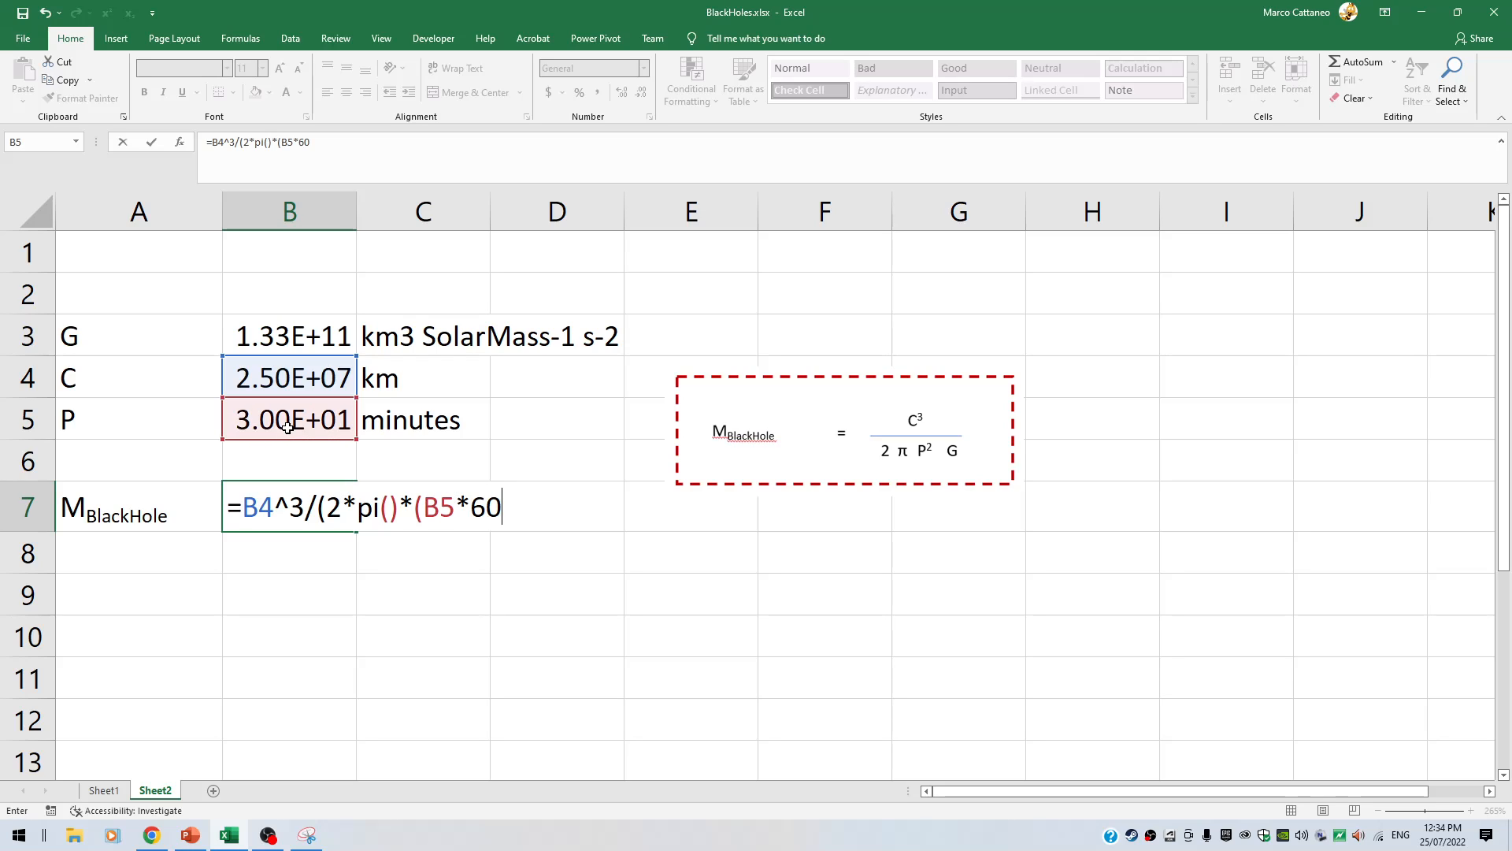
type(")^2*")
left_click(285, 332)
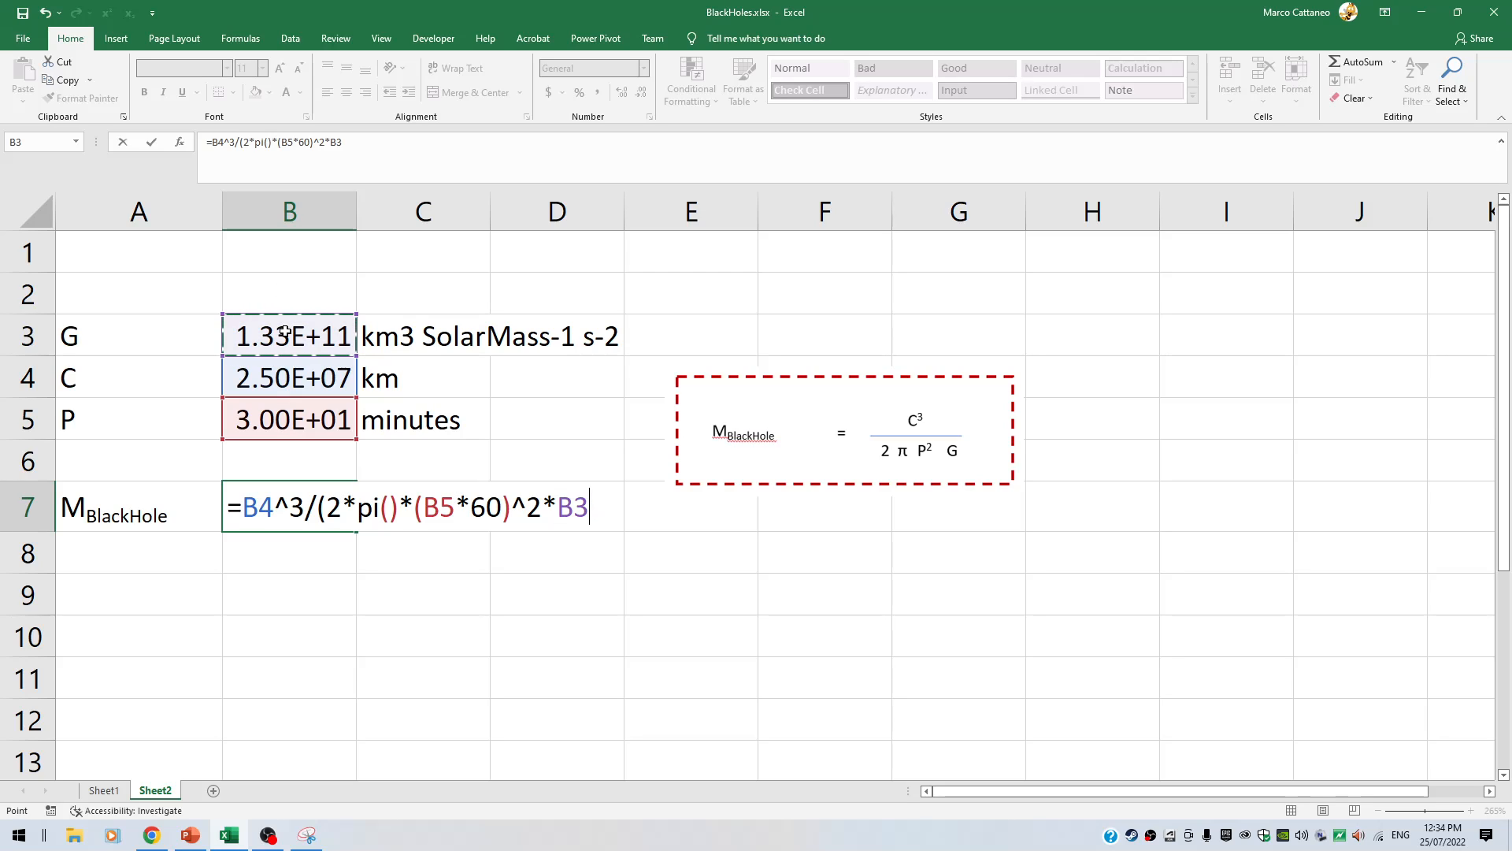
type(")")
key("Return")
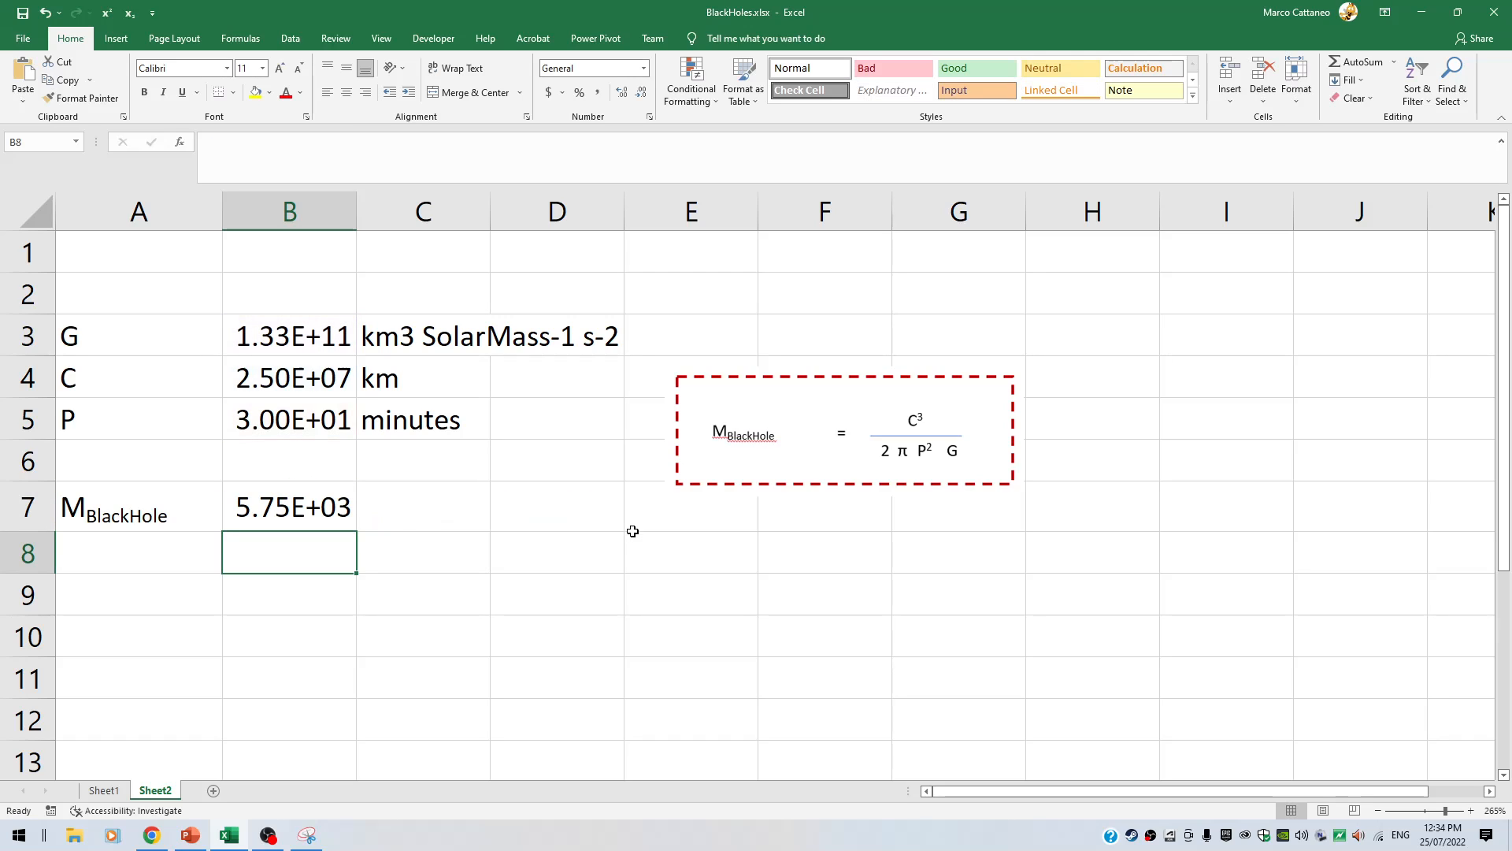
Enter the unit label "SolarMasses" in cell C7 beside the calculated mass
key("Up")
key("Right")
type("Sola")
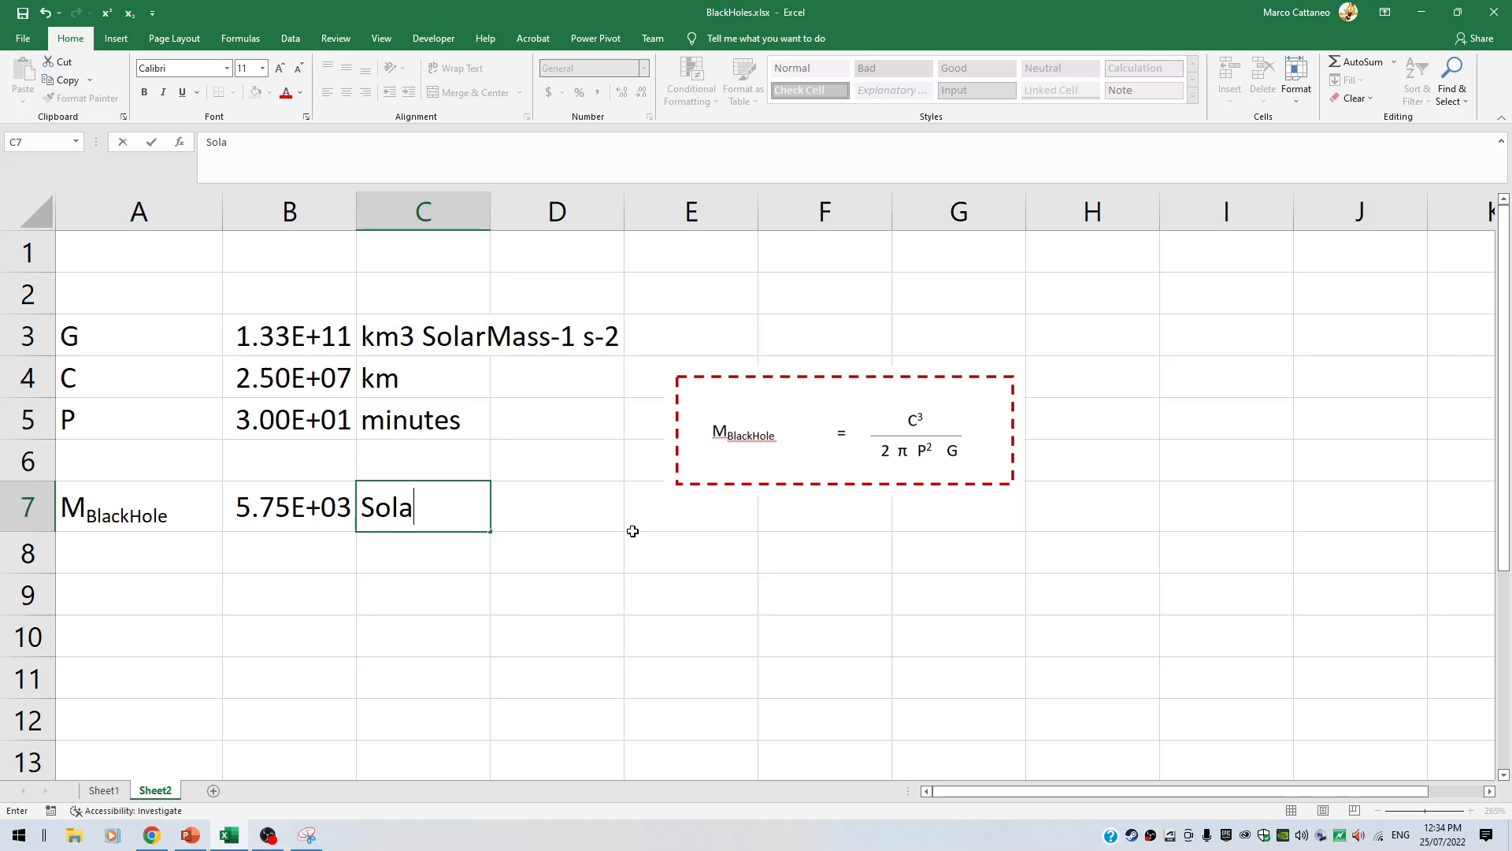
type("rMasses")
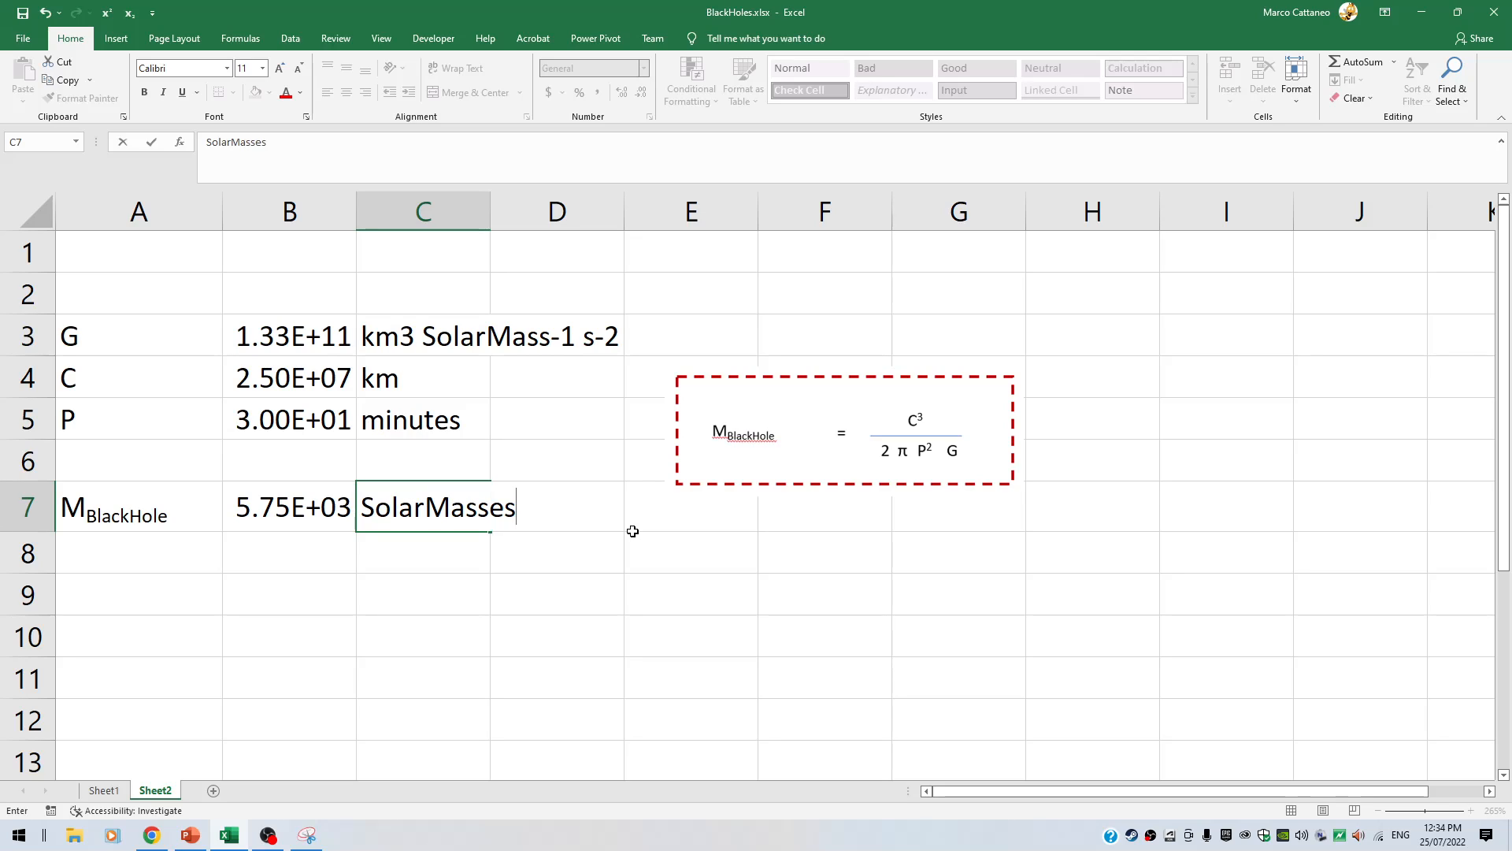
key("Return")
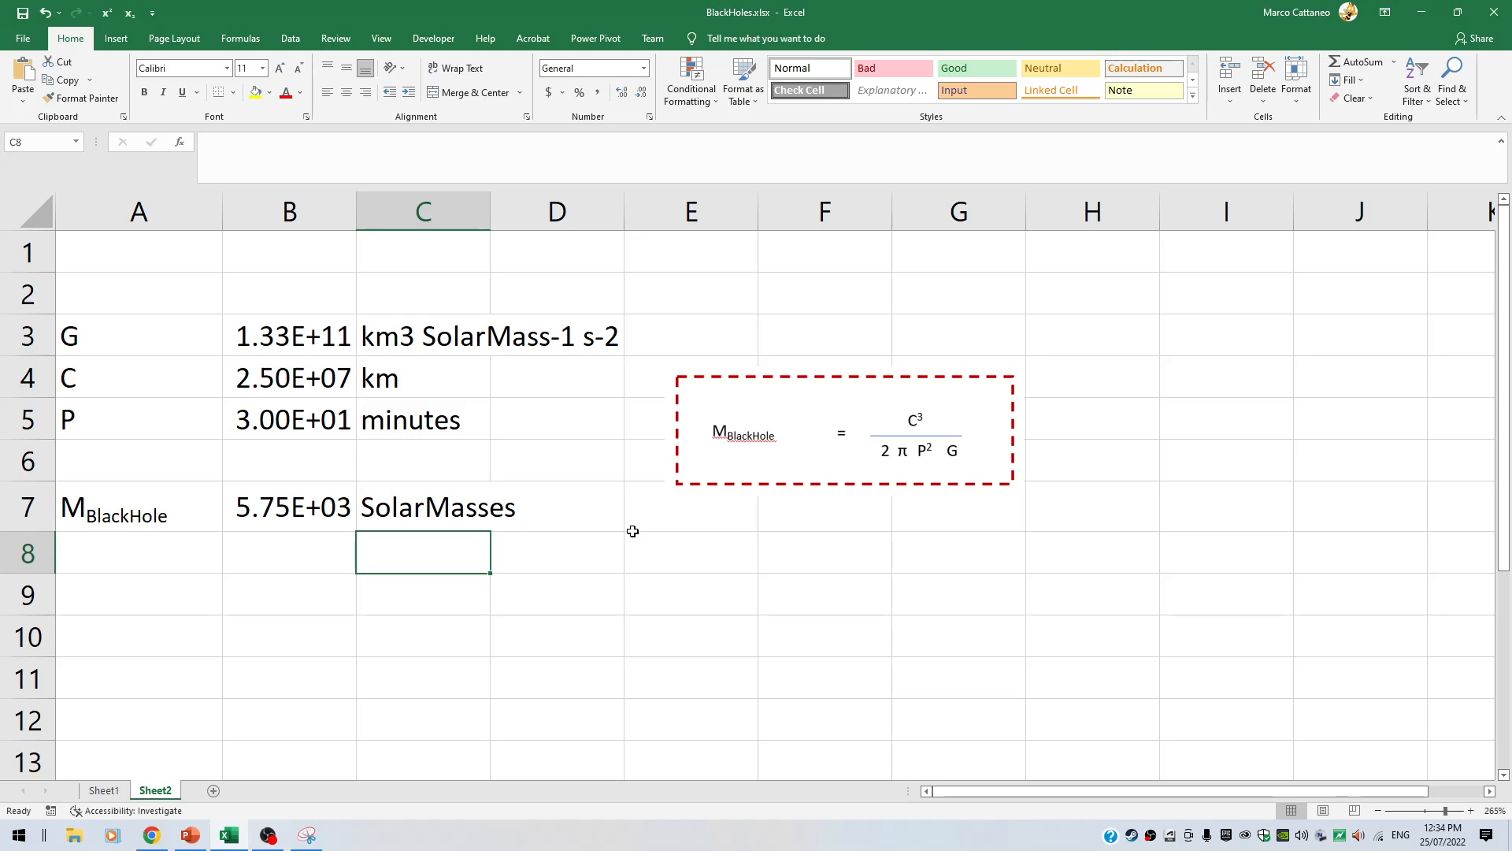
Shorten the unit label in cell C7 to "SolarMass"
key("Up")
key("F2")
key("BackSpace")
key("BackSpace")
Change the number format of the calculated mass in cell B7 to Number
key("Left")
key("Left")
key("Right")
key("Up")
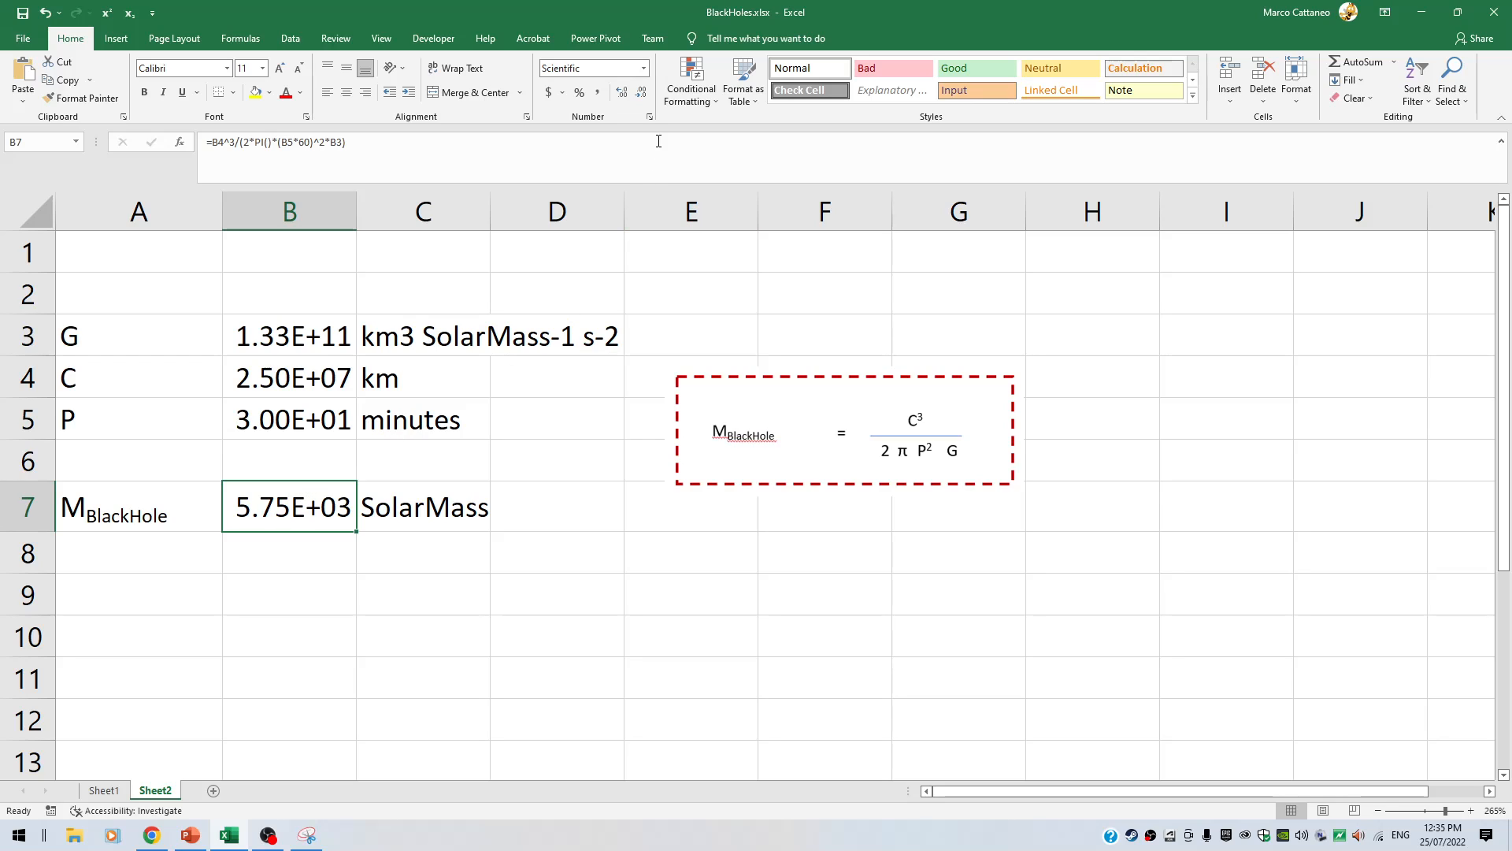
left_click(643, 68)
left_click(607, 134)
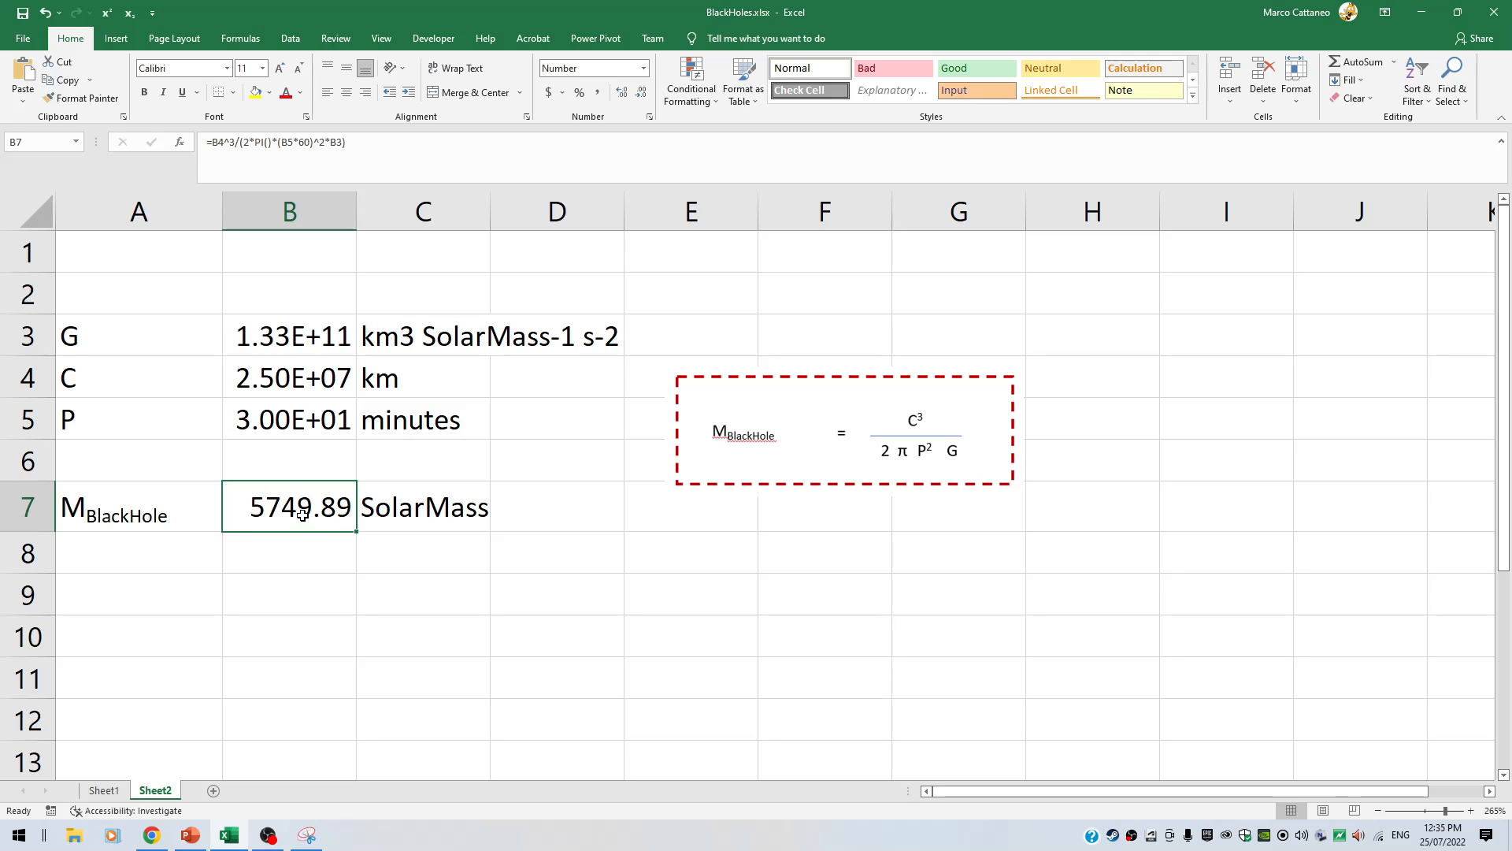
left_click(163, 556)
left_click(260, 565)
left_click(272, 603)
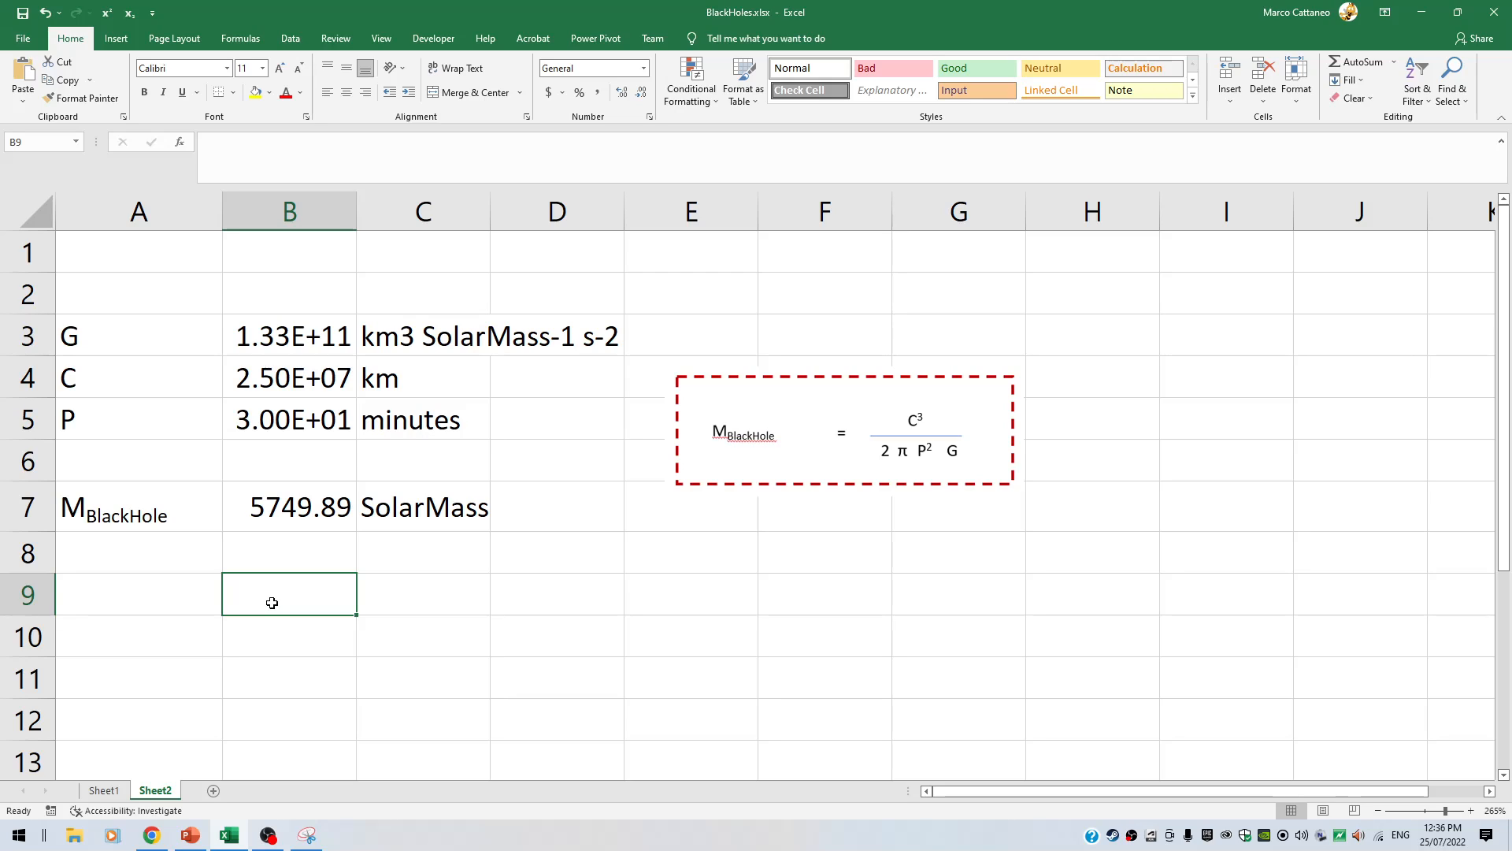
left_click(269, 837)
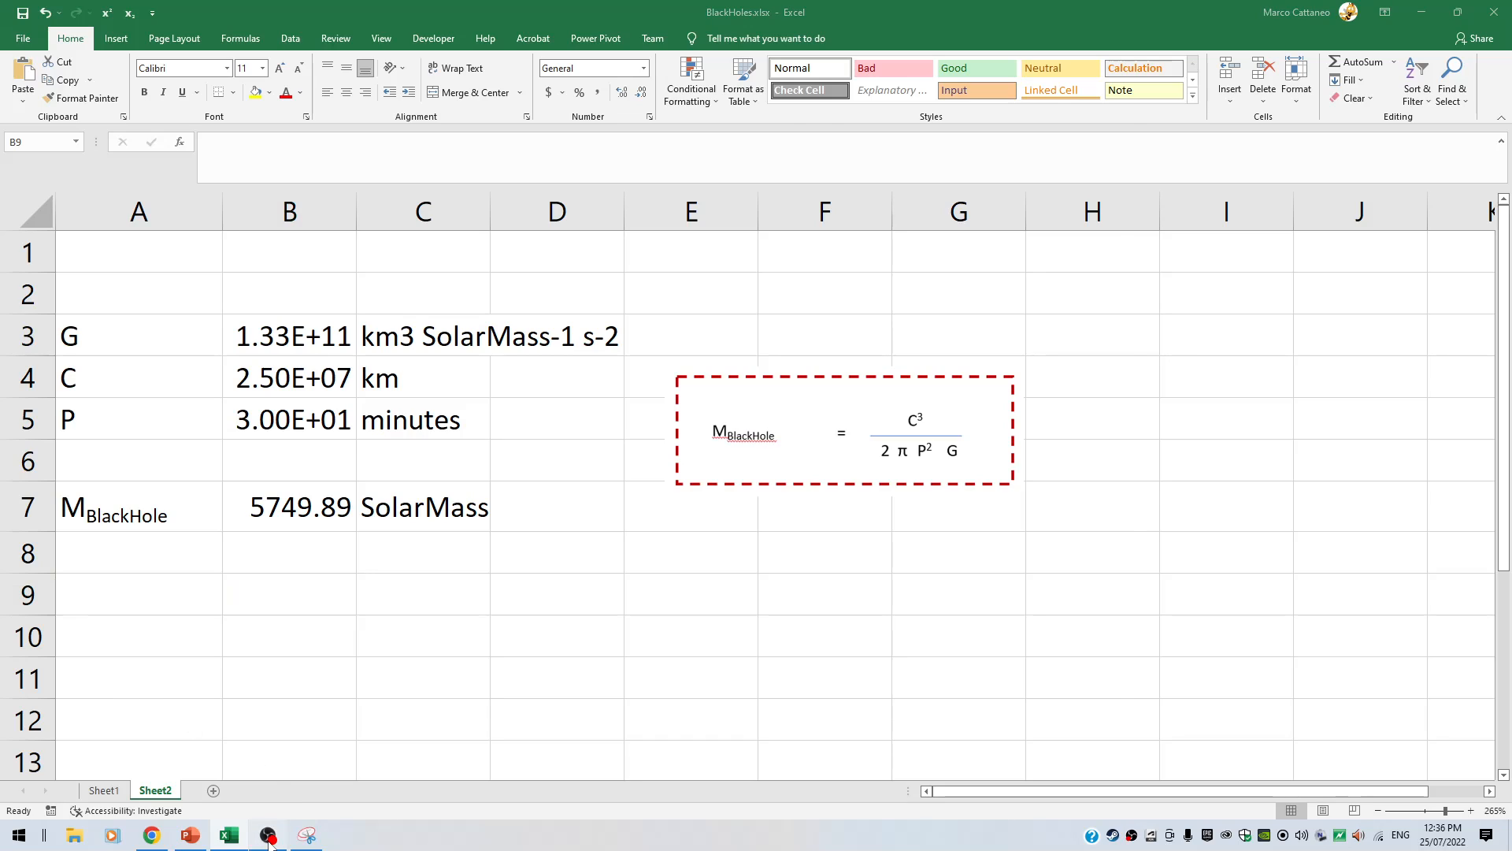